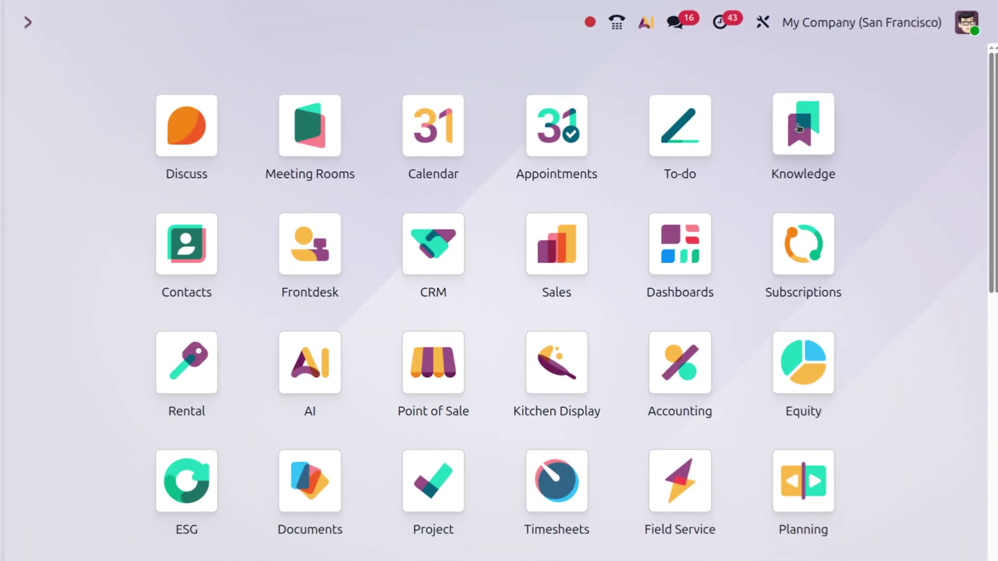
- Open the Sales app via the 'sal' search and go to Orders > Customers
{"action": "type", "text": "sal"}
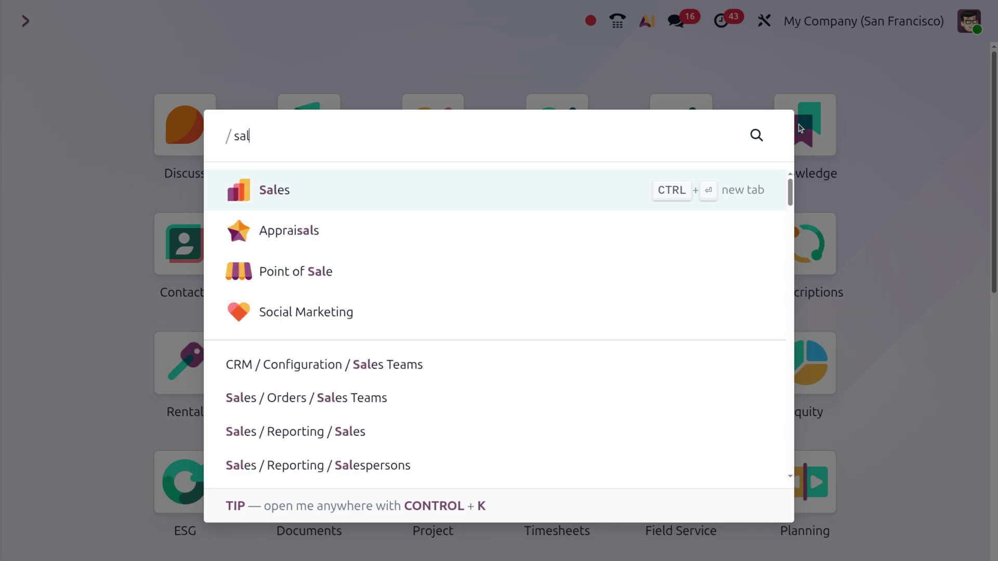
{"action": "key", "text": "Return"}
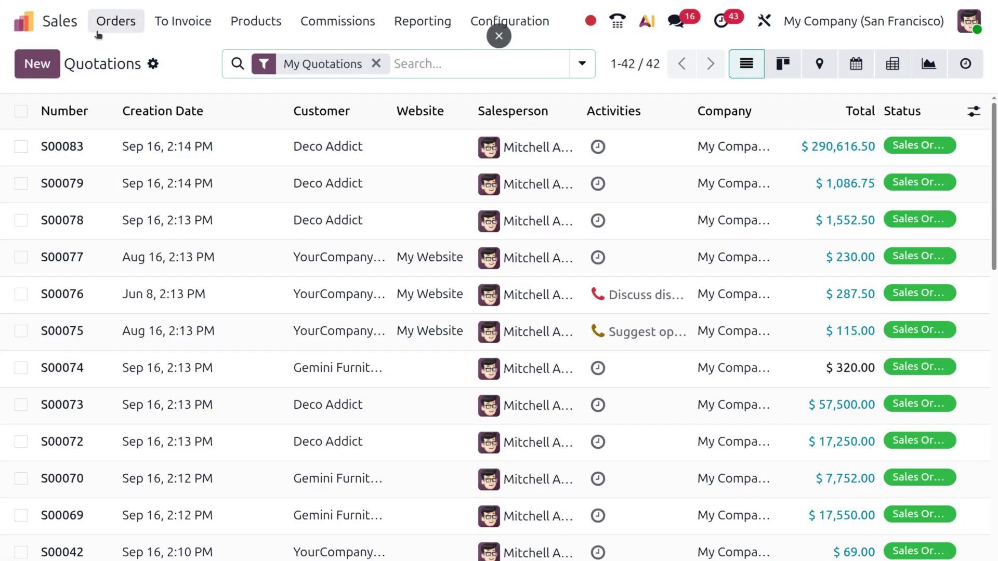
{"action": "left_click", "coordinate": [110, 24]}
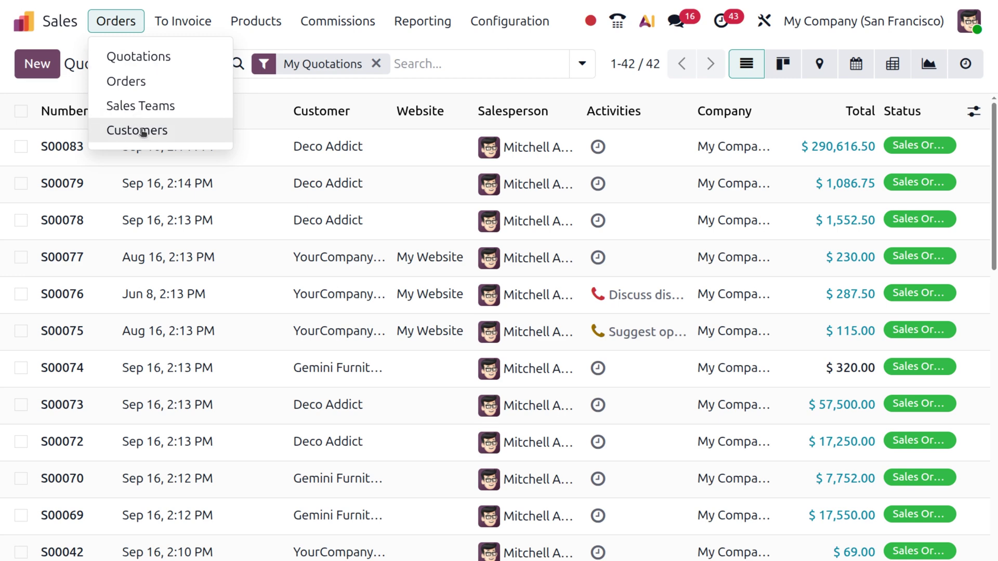
{"action": "left_click", "coordinate": [139, 131]}
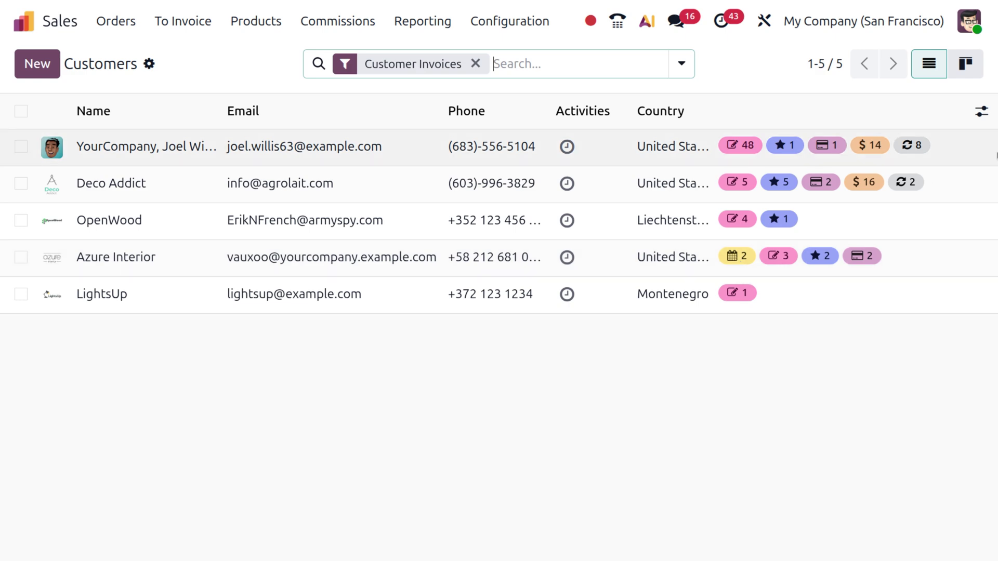
- Switch the Customers list to the kanban card view
{"action": "left_click", "coordinate": [965, 64]}
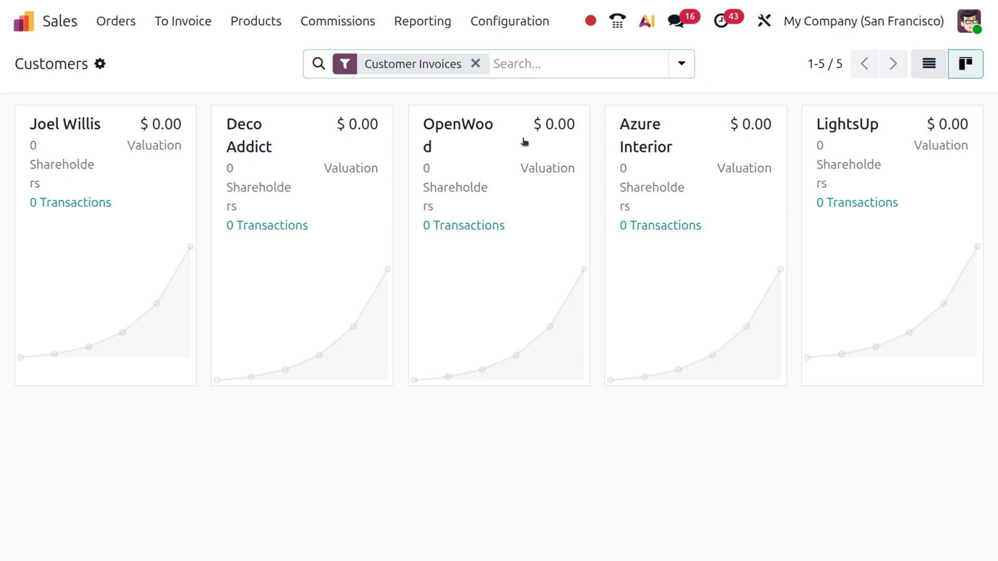
- Switch Customers back to list view and start a new blank customer
{"action": "left_click", "coordinate": [929, 63]}
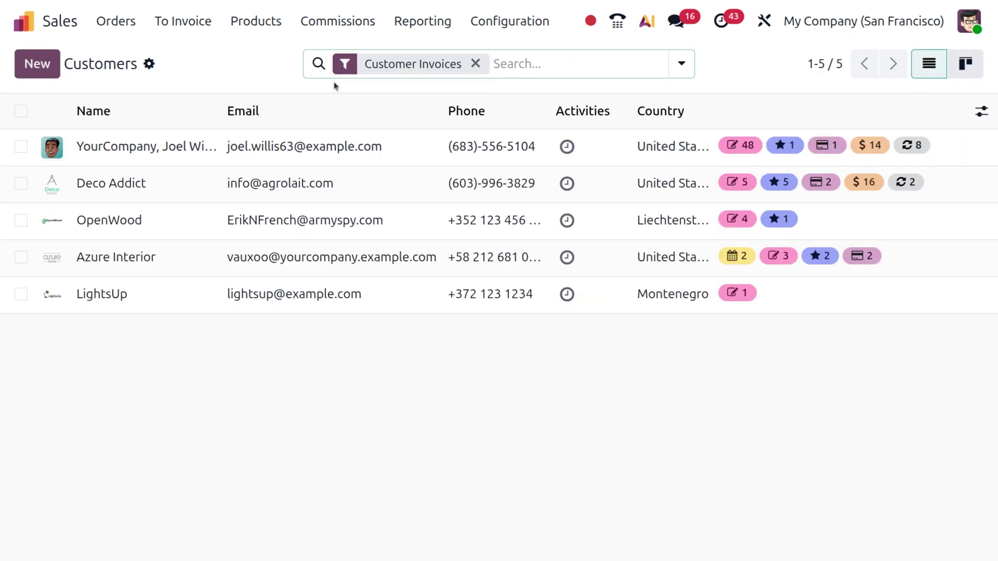
{"action": "left_click", "coordinate": [22, 65]}
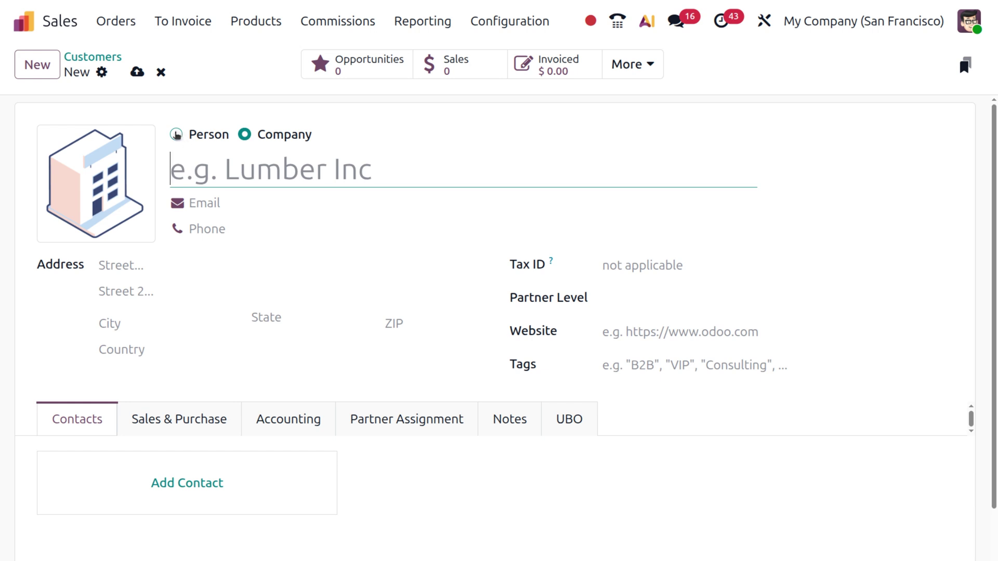
- Set the new customer to Person and enter the person's name, e-mail and phone number
{"action": "left_click", "coordinate": [176, 135]}
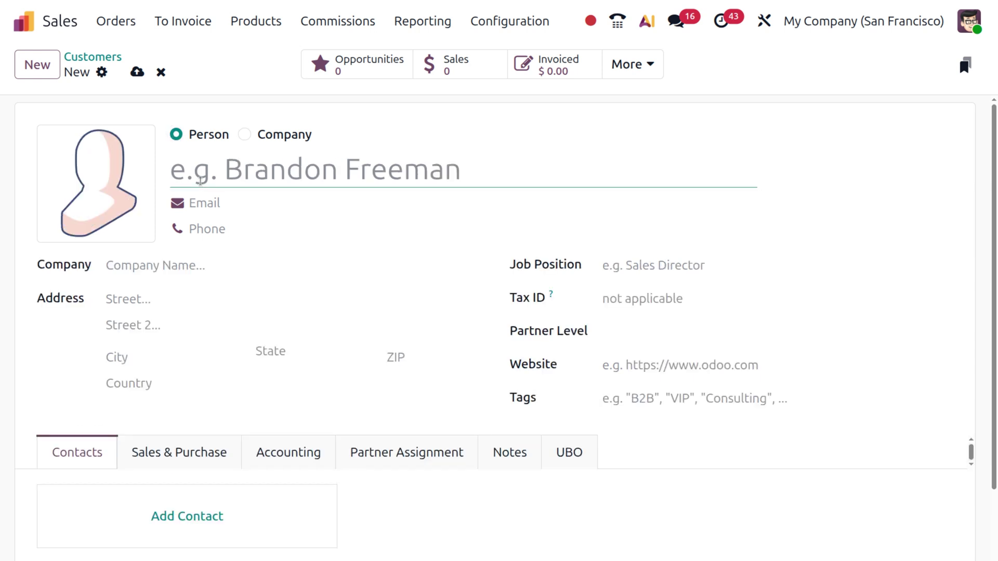
{"action": "type", "text": "T"}
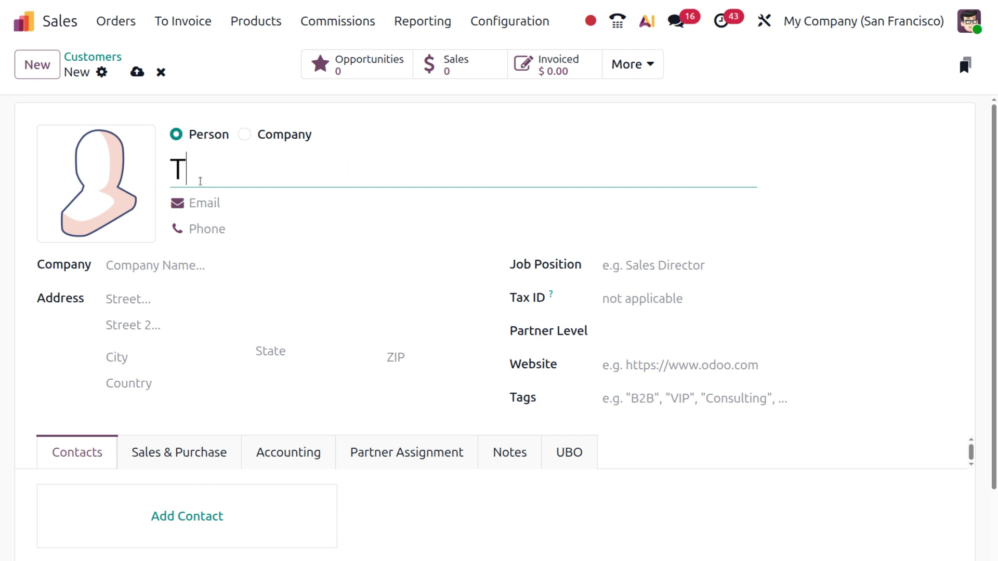
{"action": "type", "text": "esa"}
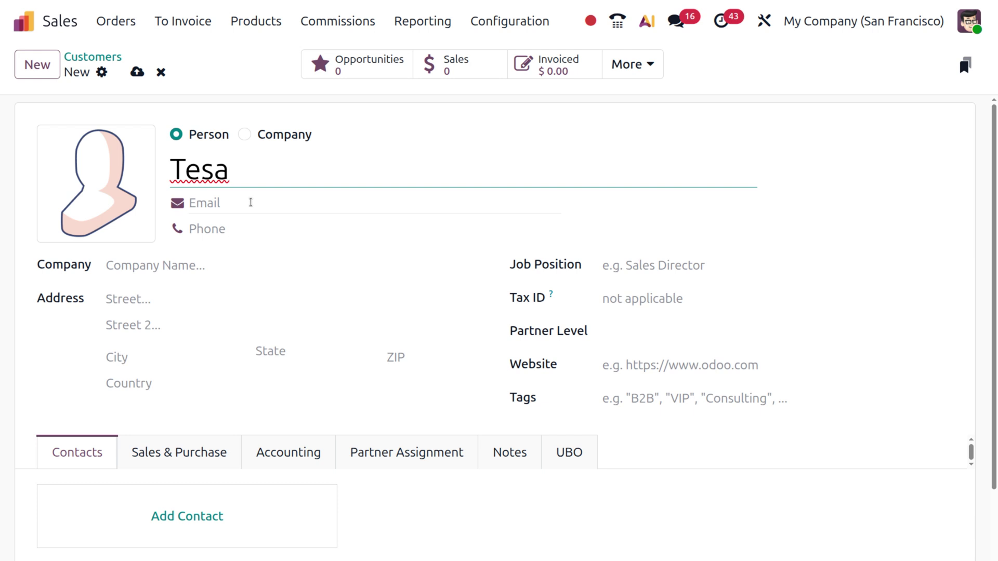
{"action": "left_click", "coordinate": [251, 202]}
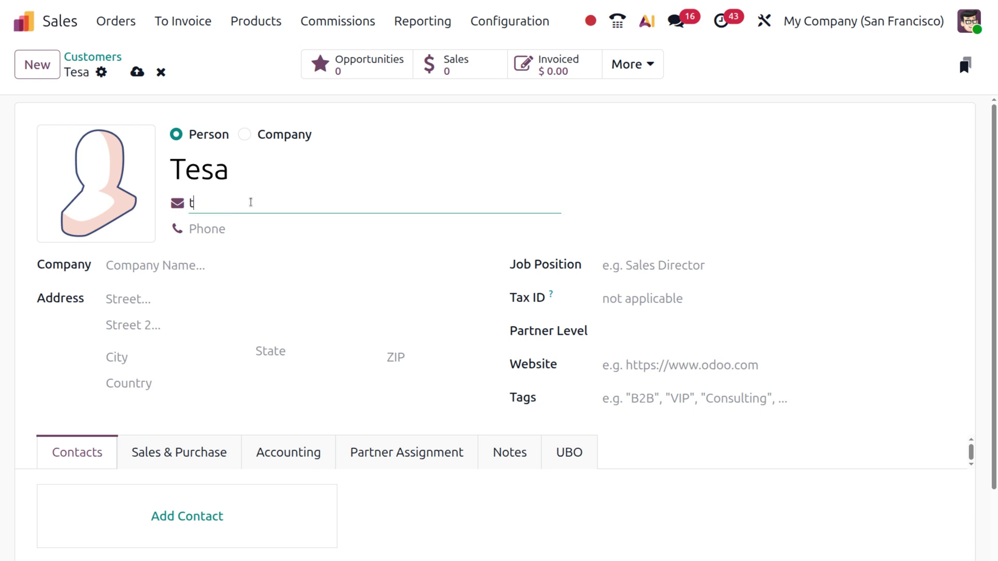
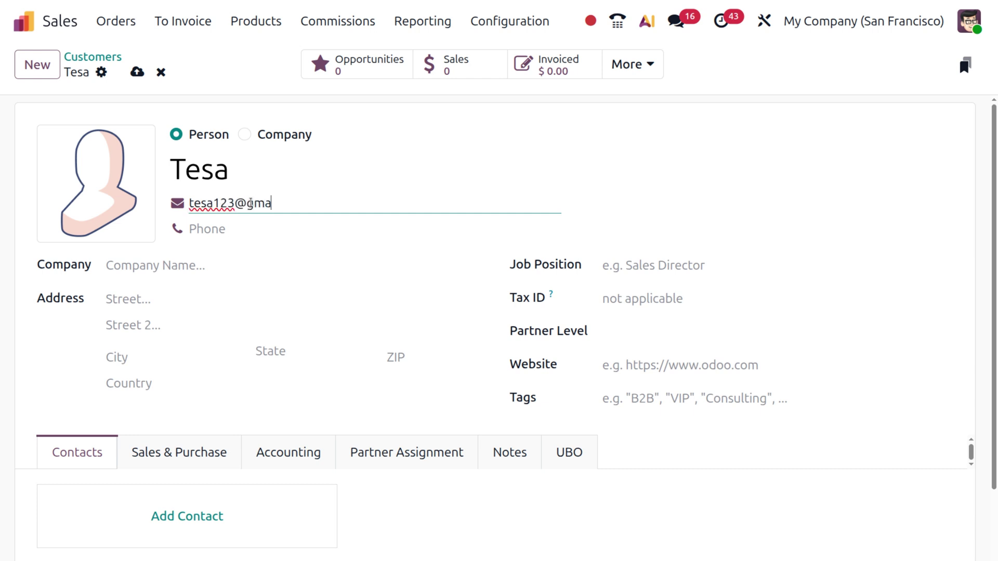
{"action": "left_click", "coordinate": [233, 227]}
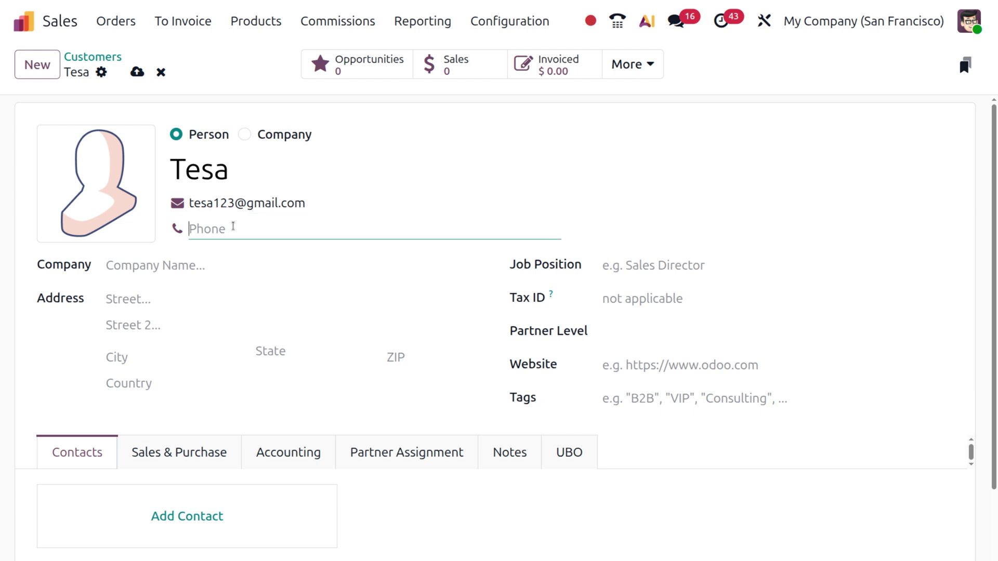
{"action": "type", "text": "00000012390"}
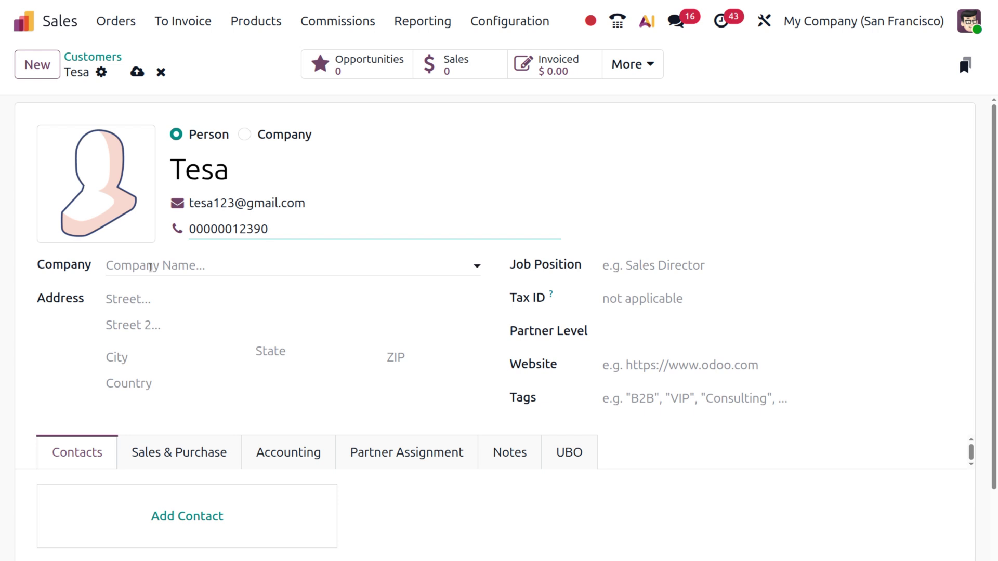
{"action": "left_click", "coordinate": [151, 267]}
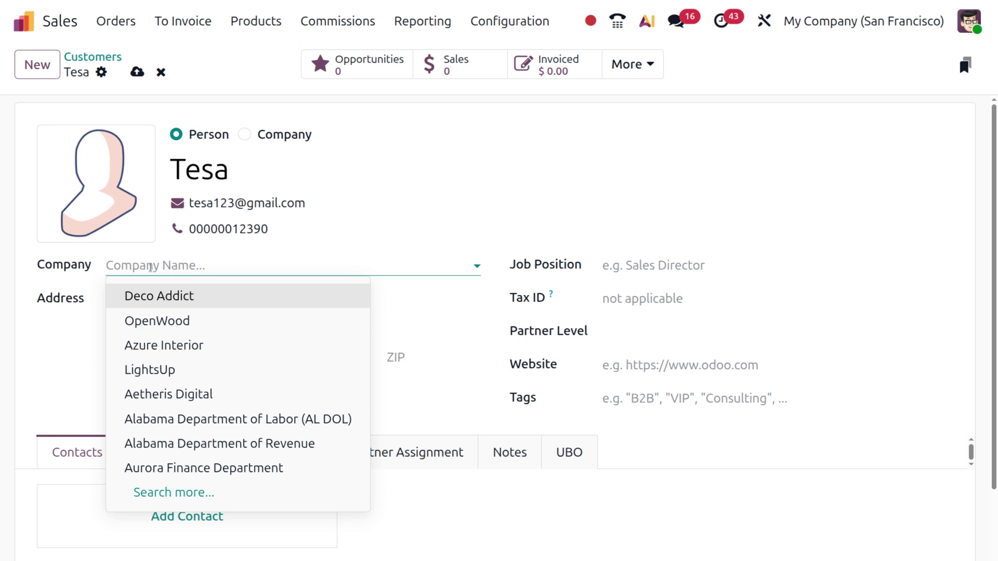
- Attach the customer to Azure Interior and set the job position to 'sales director'
{"action": "key", "text": "Escape"}
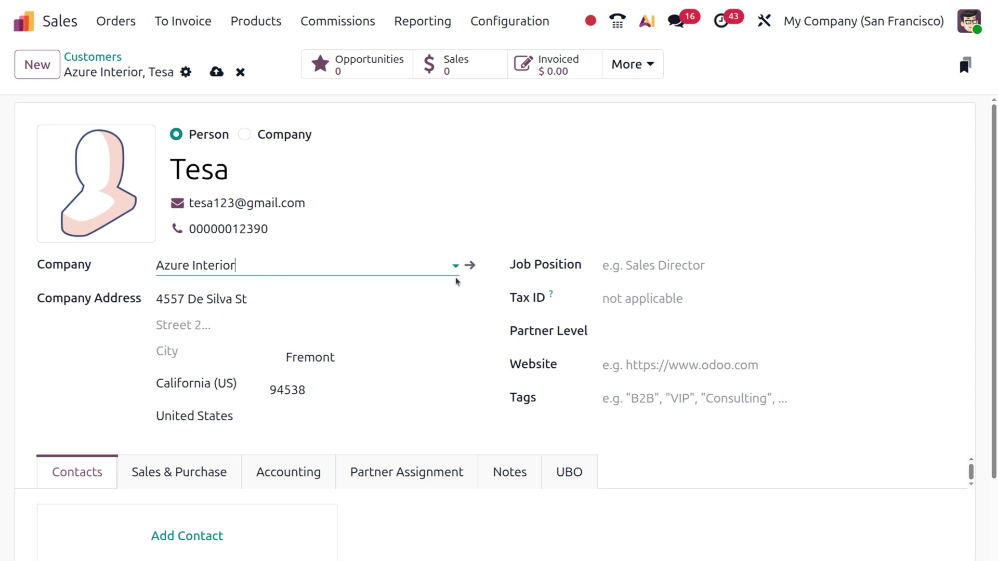
{"action": "left_click", "coordinate": [652, 268]}
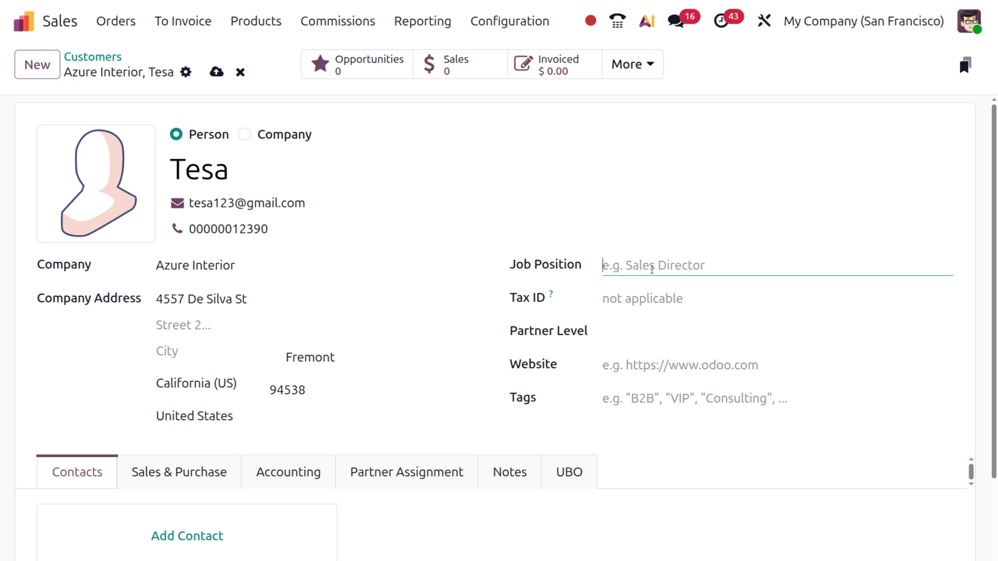
{"action": "type", "text": "sales di"}
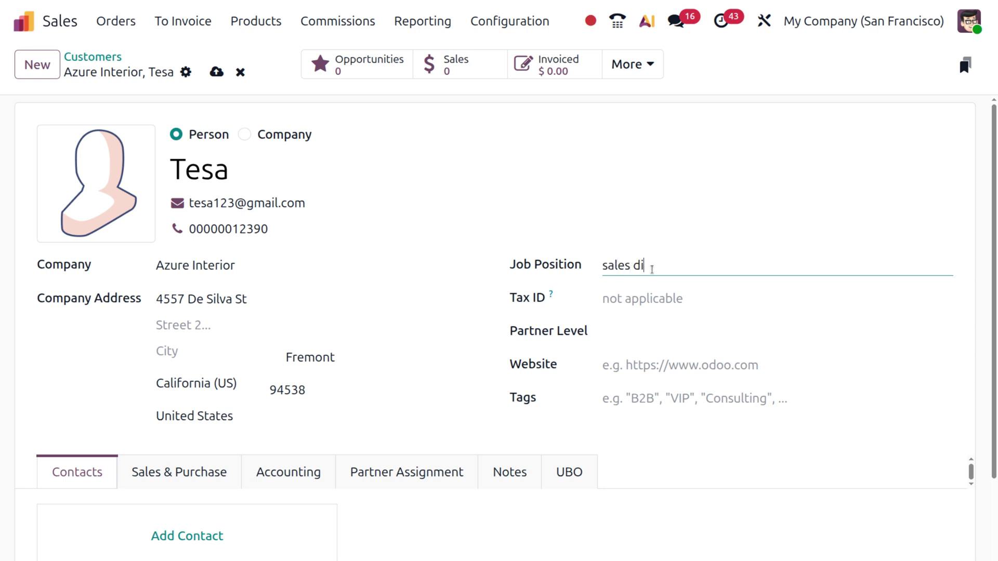
{"action": "type", "text": "rector"}
{"action": "mouse_move", "coordinate": [551, 298]}
- Set the Partner Level to Gold and add the Employees tag
{"action": "left_click", "coordinate": [645, 337]}
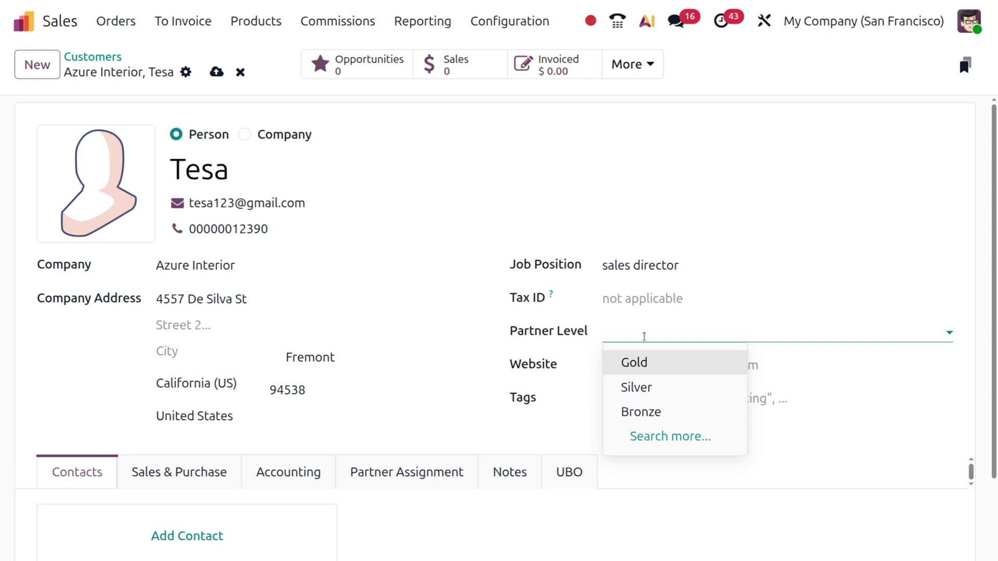
{"action": "left_click", "coordinate": [649, 363]}
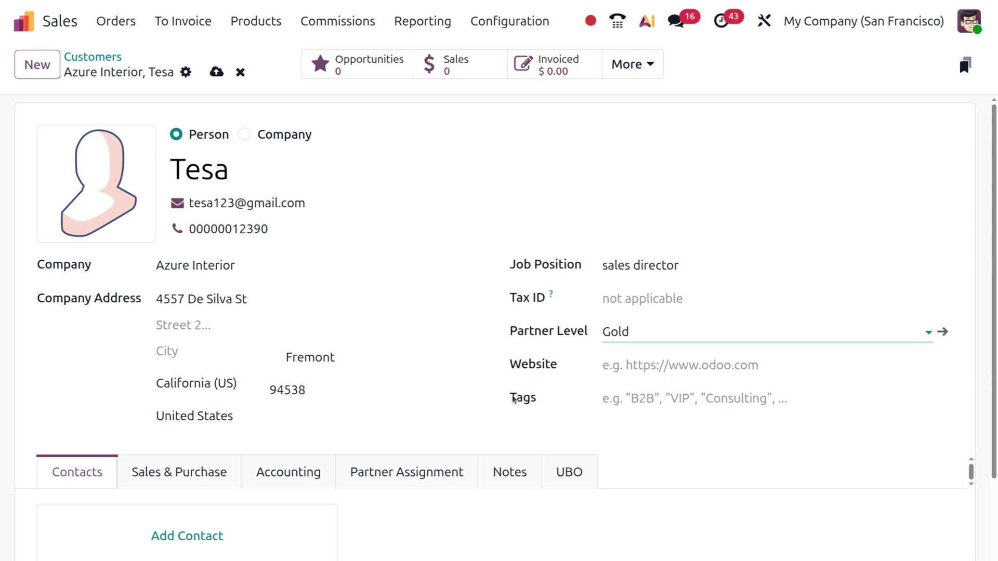
{"action": "left_click", "coordinate": [653, 392]}
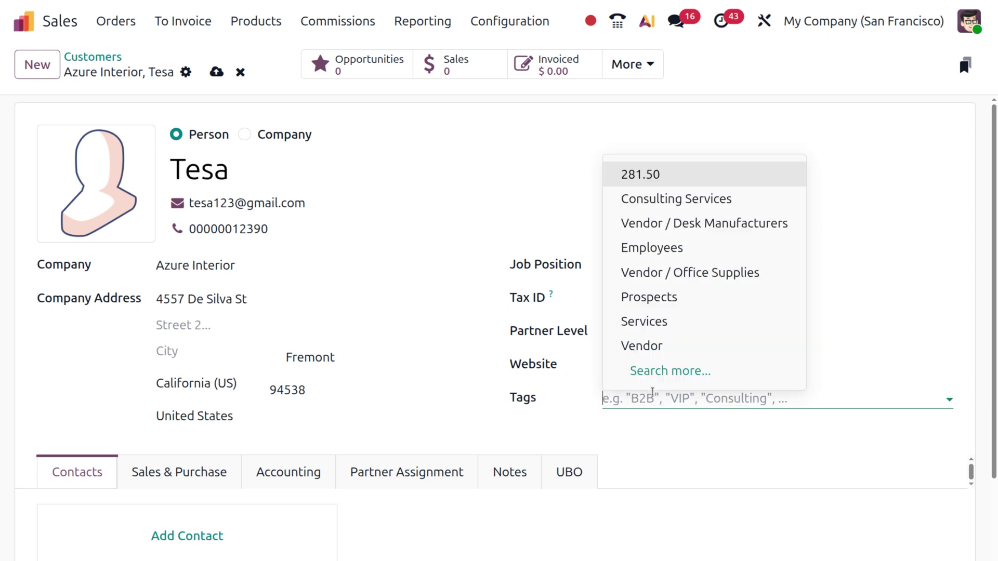
{"action": "left_click", "coordinate": [688, 246]}
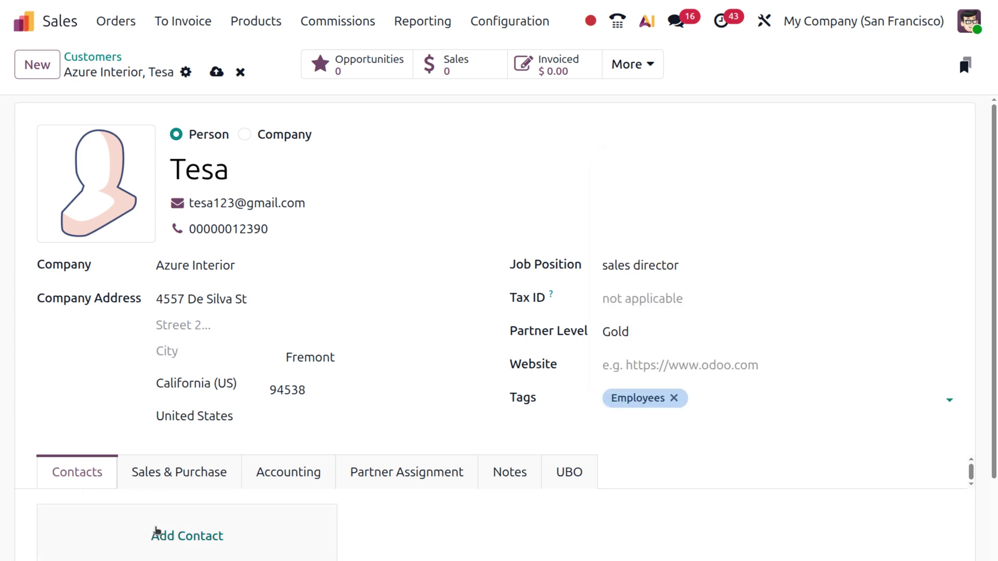
{"action": "scroll", "coordinate": [156, 530], "scroll_direction": "down", "scroll_amount": 3}
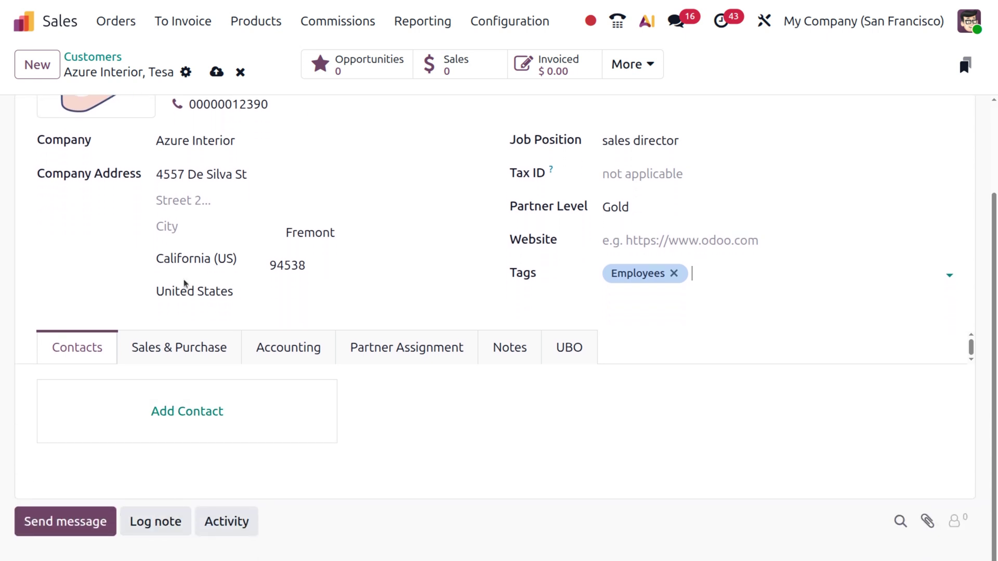
- Scroll to the Contacts tab and bring up the Create Contact dialog
{"action": "scroll", "coordinate": [164, 279], "scroll_direction": "down", "scroll_amount": 1}
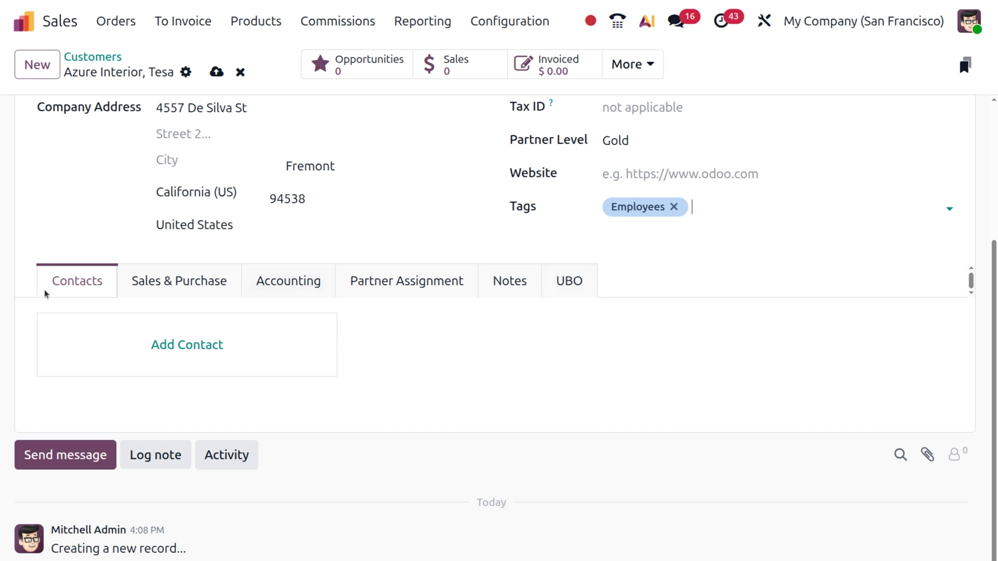
{"action": "left_click", "coordinate": [180, 354]}
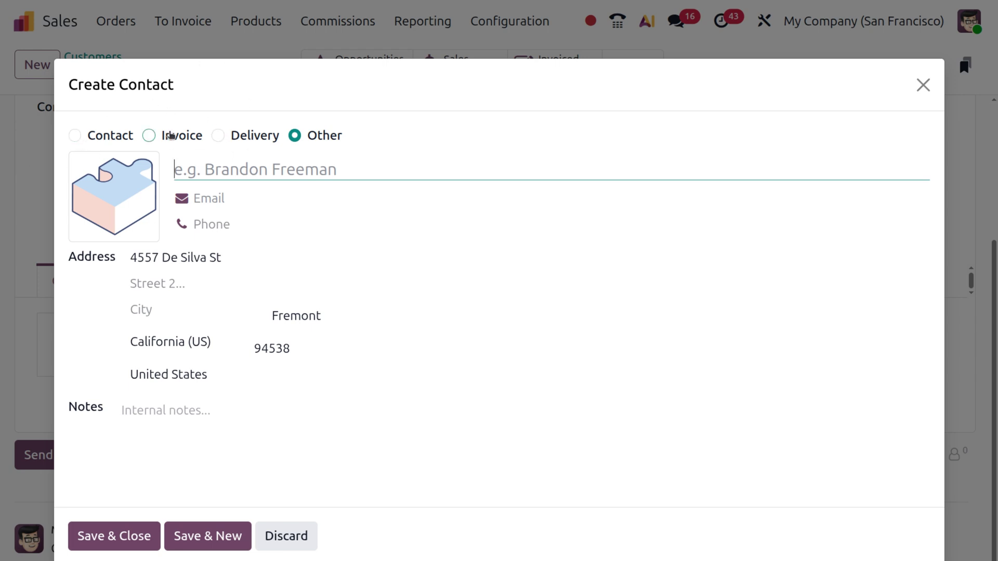
- Save a regular contact with the person's name, e-mail, phone number and job title 'sales'
{"action": "left_click", "coordinate": [76, 136]}
{"action": "left_click", "coordinate": [202, 233]}
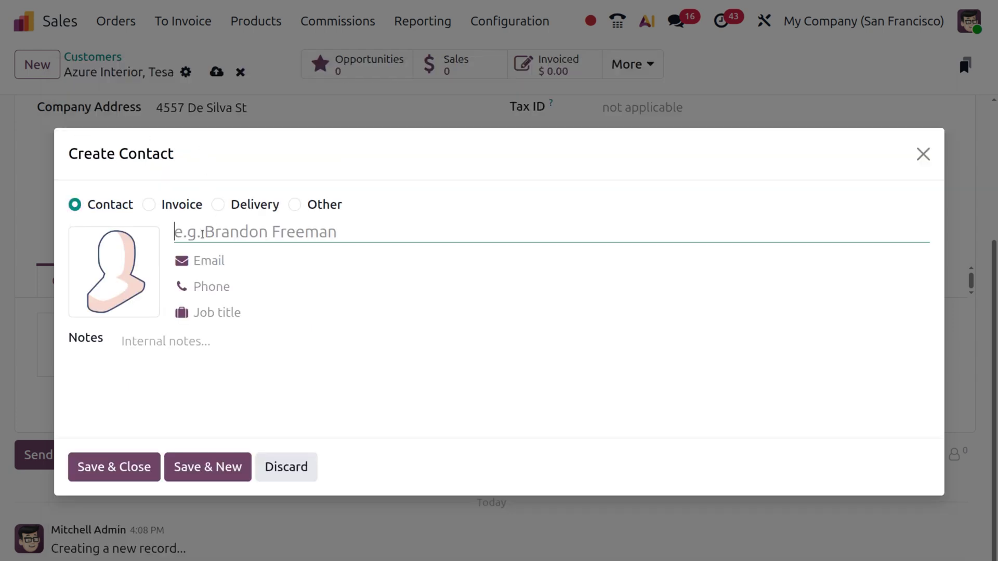
{"action": "type", "text": "tesa"}
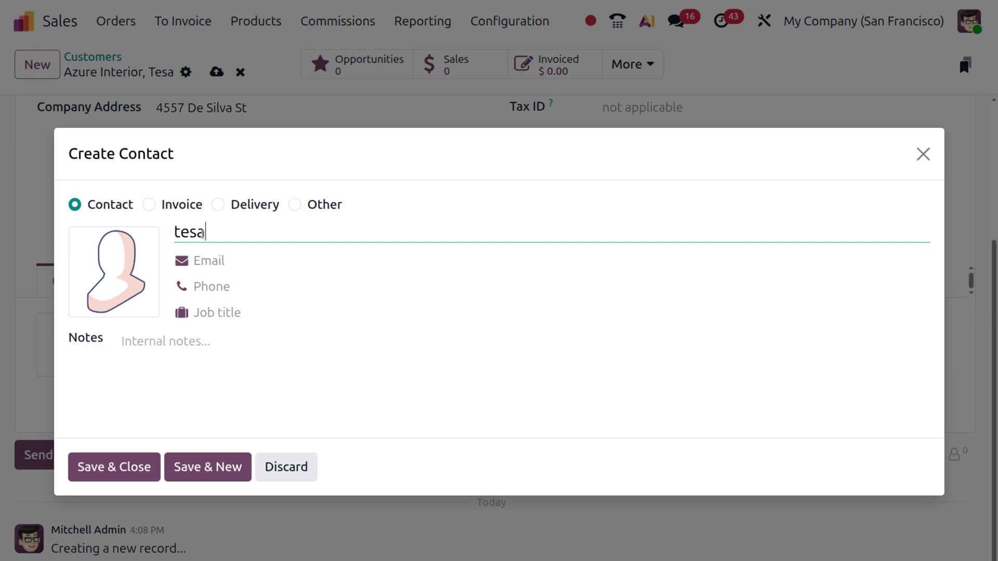
{"action": "left_click", "coordinate": [205, 263]}
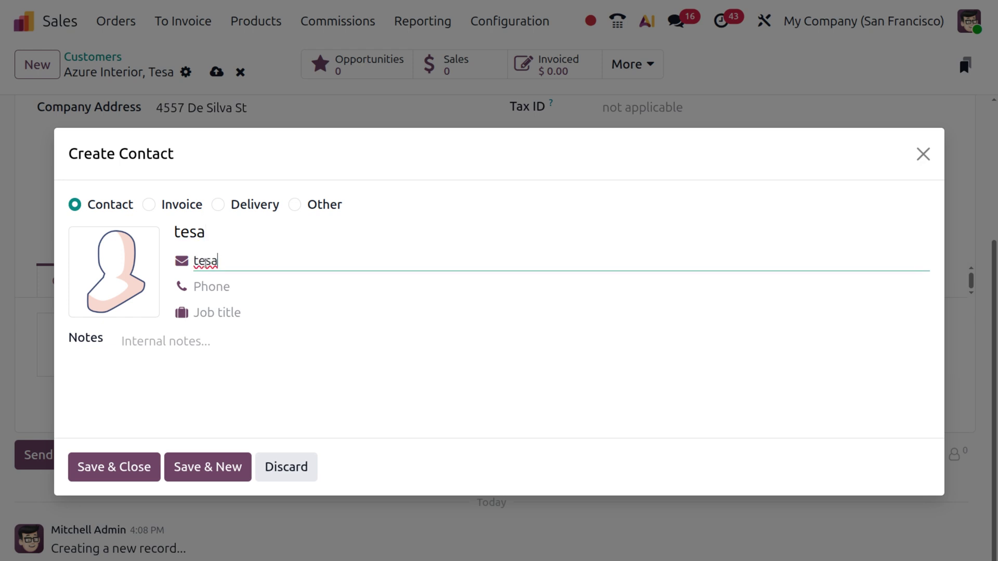
{"action": "left_click", "coordinate": [213, 286]}
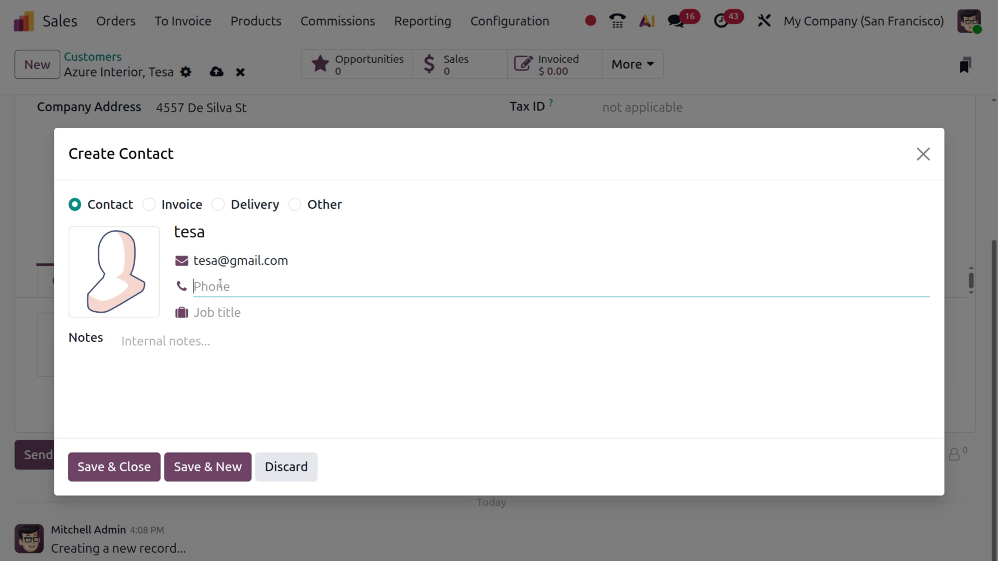
{"action": "type", "text": "1234567890"}
{"action": "left_click", "coordinate": [231, 312]}
{"action": "type", "text": "sales"}
{"action": "left_click", "coordinate": [119, 475]}
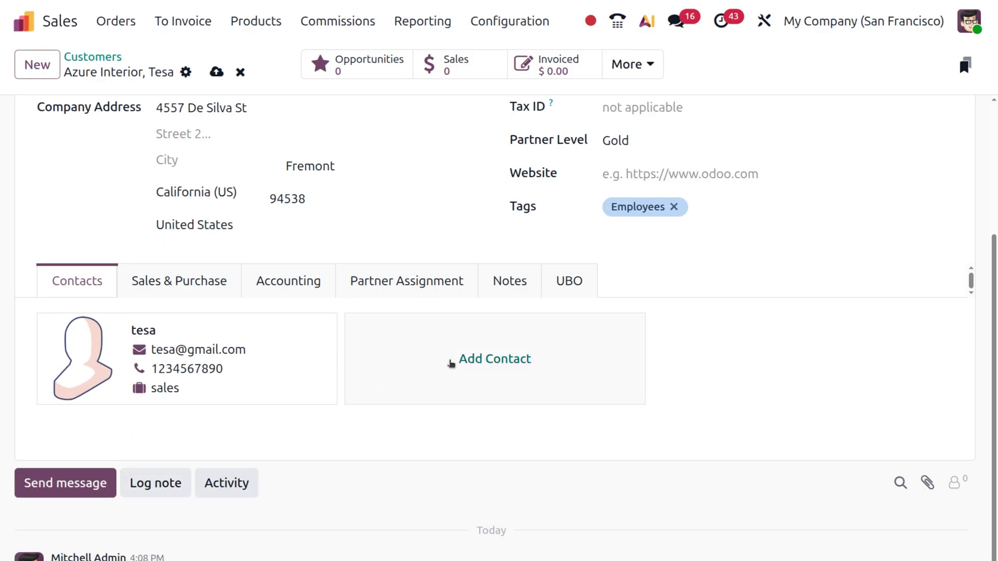
- Add and save an Invoice-type contact named 'invoice adress' at the Fremont address
{"action": "left_click", "coordinate": [452, 360]}
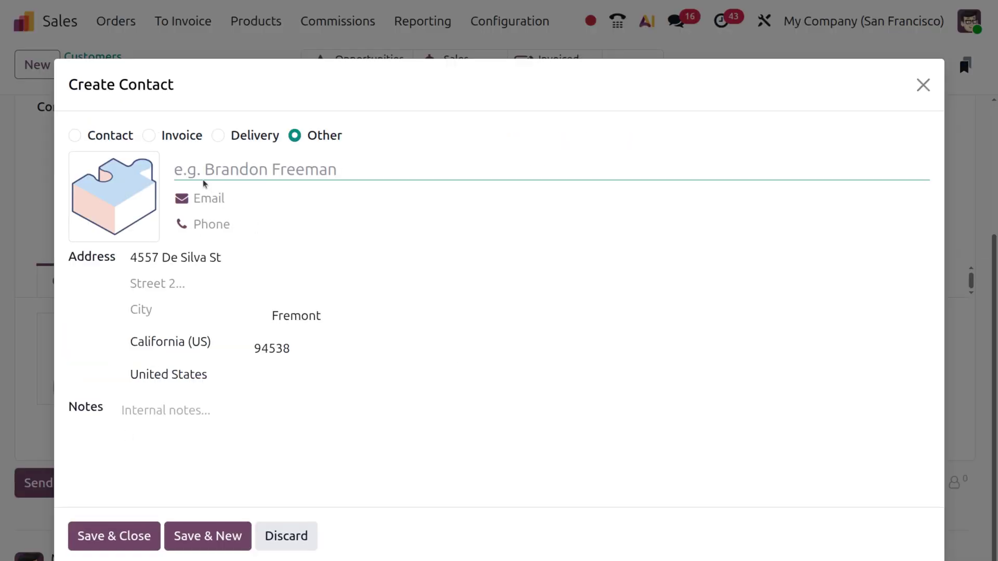
{"action": "left_click", "coordinate": [153, 136]}
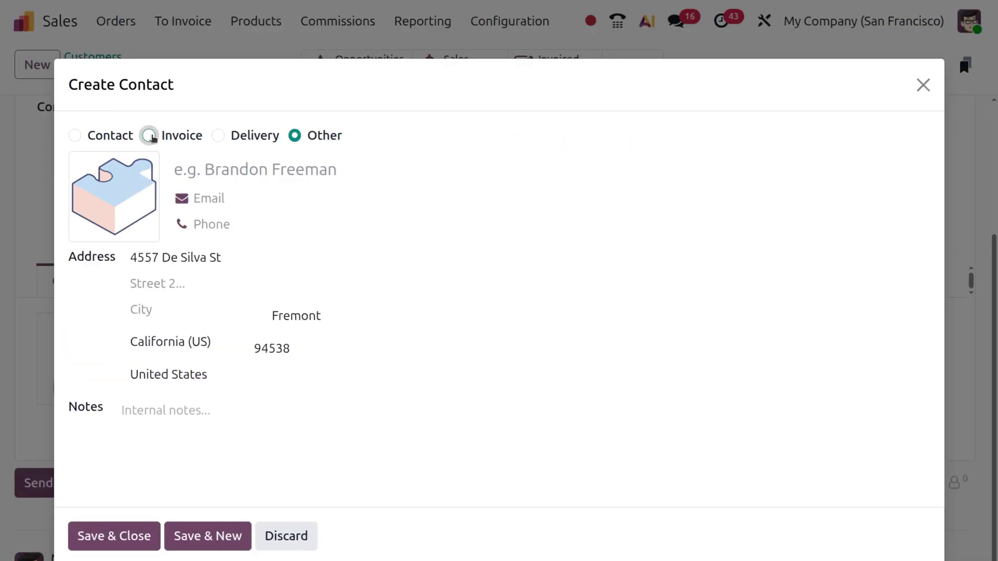
{"action": "left_click", "coordinate": [243, 170]}
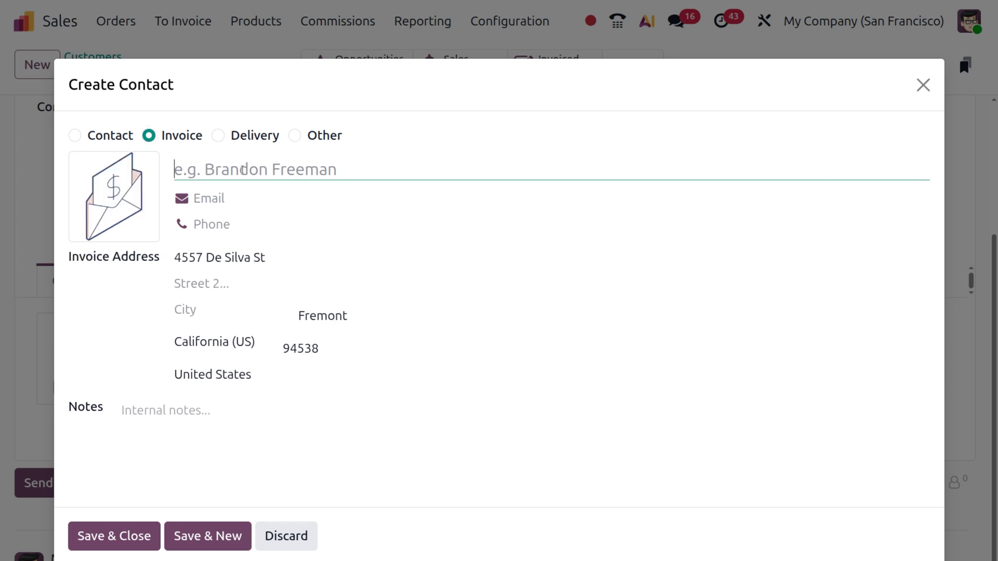
{"action": "type", "text": "invoice adress"}
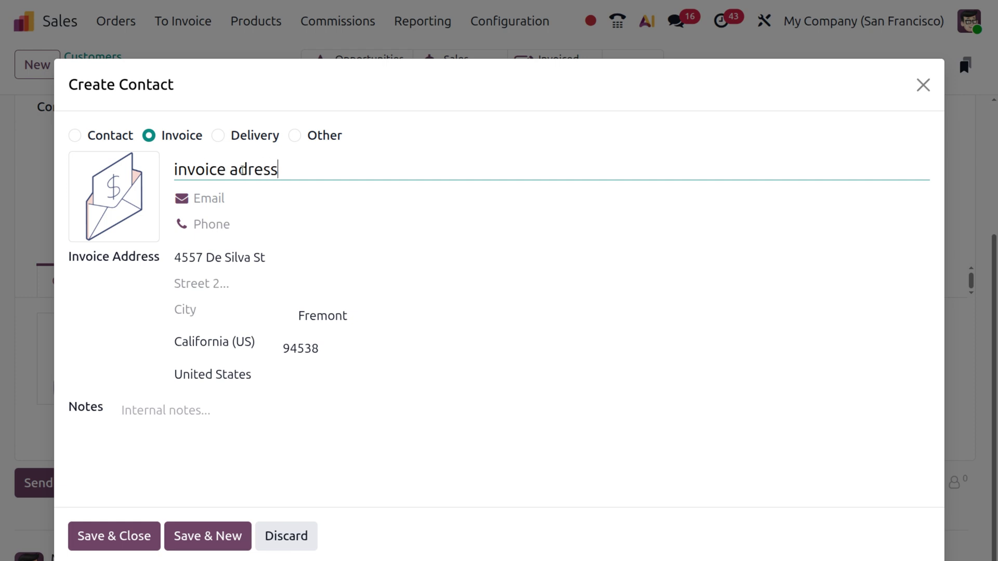
{"action": "left_click", "coordinate": [216, 197]}
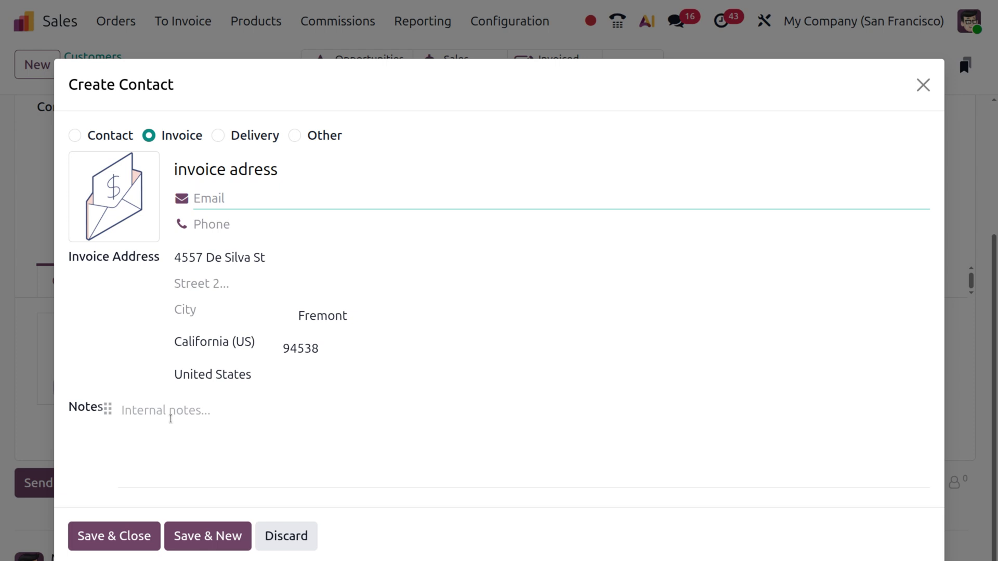
{"action": "left_click", "coordinate": [117, 543]}
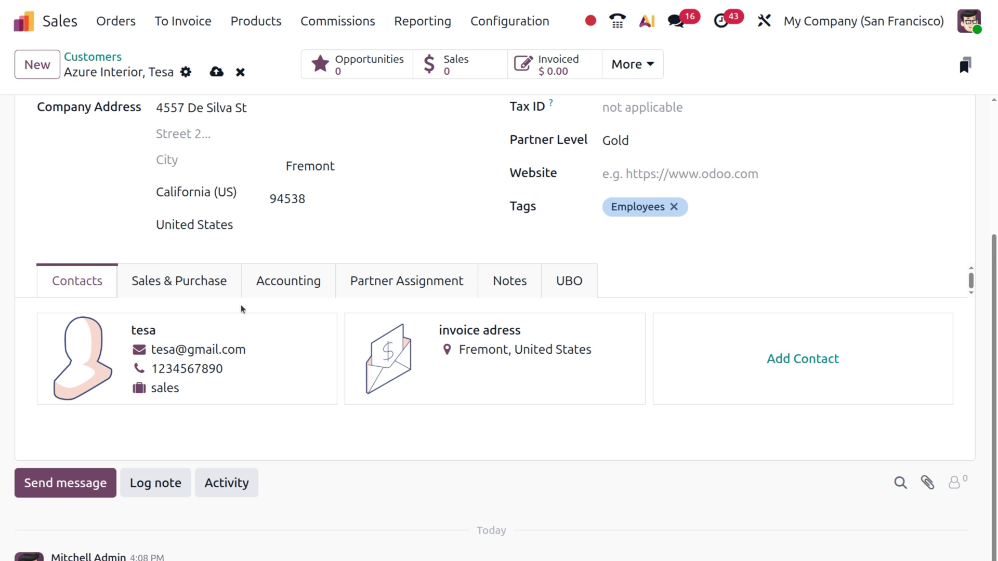
- Show the Sales & Purchase tab and scroll through its SALES fields
{"action": "left_click", "coordinate": [197, 285]}
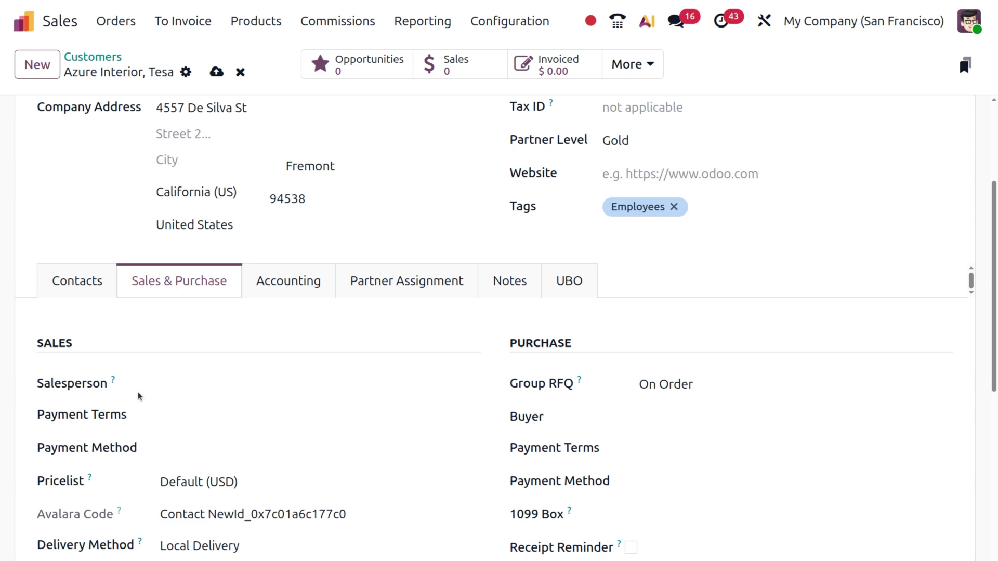
{"action": "scroll", "coordinate": [139, 397], "scroll_direction": "down", "scroll_amount": 9}
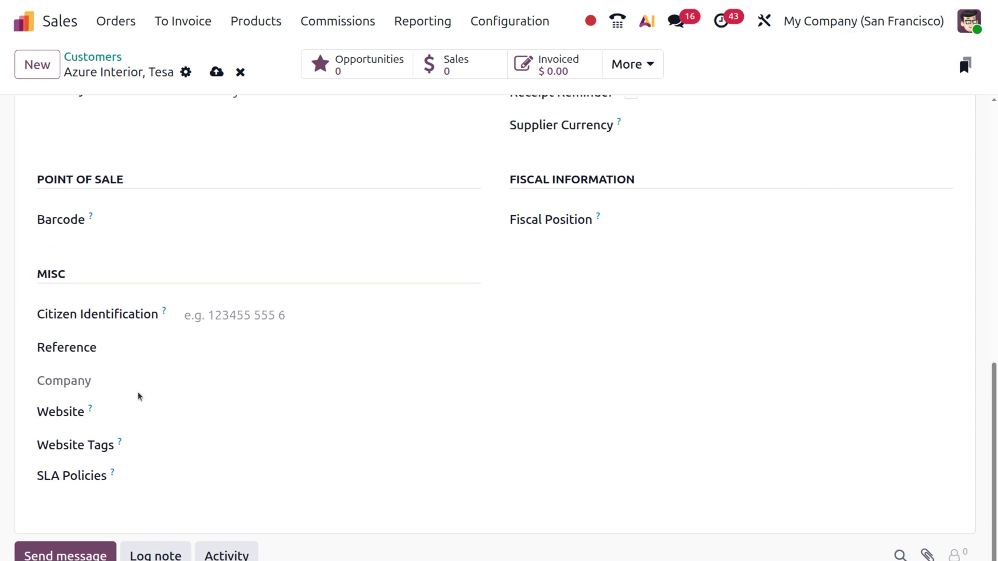
{"action": "scroll", "coordinate": [138, 396], "scroll_direction": "up", "scroll_amount": 7}
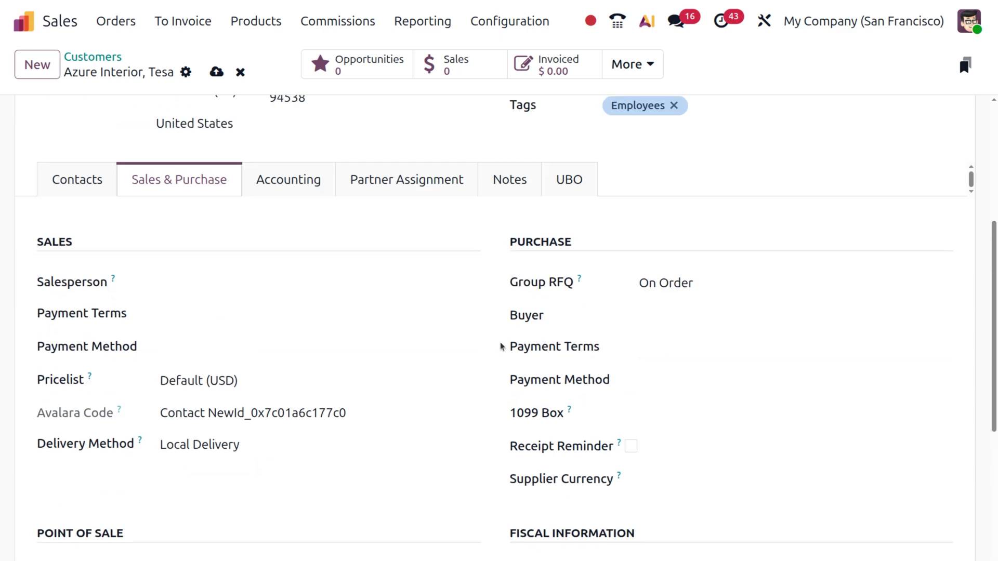
{"action": "scroll", "coordinate": [500, 342], "scroll_direction": "down", "scroll_amount": 5}
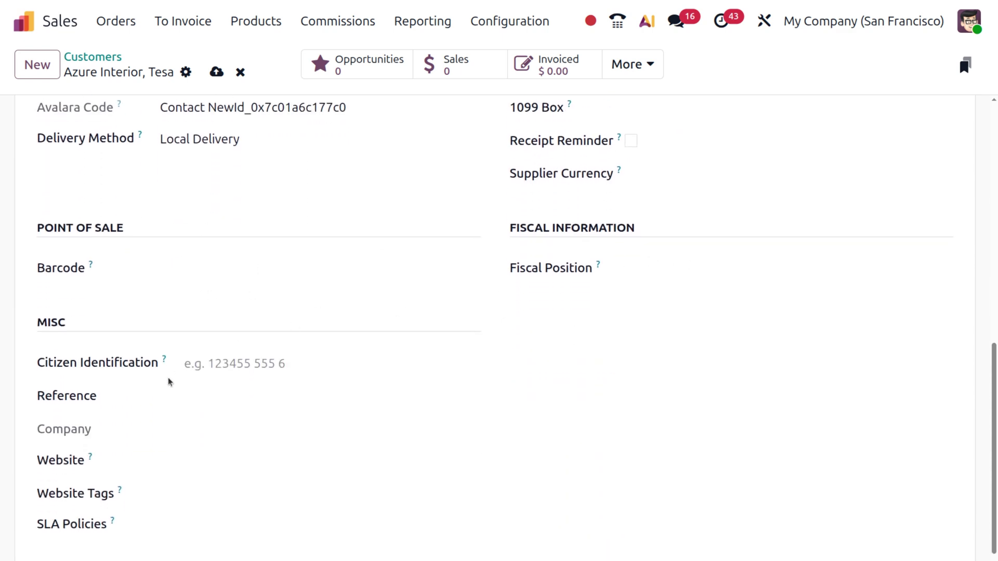
{"action": "scroll", "coordinate": [95, 341], "scroll_direction": "up", "scroll_amount": 9}
{"action": "scroll", "coordinate": [95, 341], "scroll_direction": "down", "scroll_amount": 4}
{"action": "scroll", "coordinate": [94, 341], "scroll_direction": "down", "scroll_amount": 2}
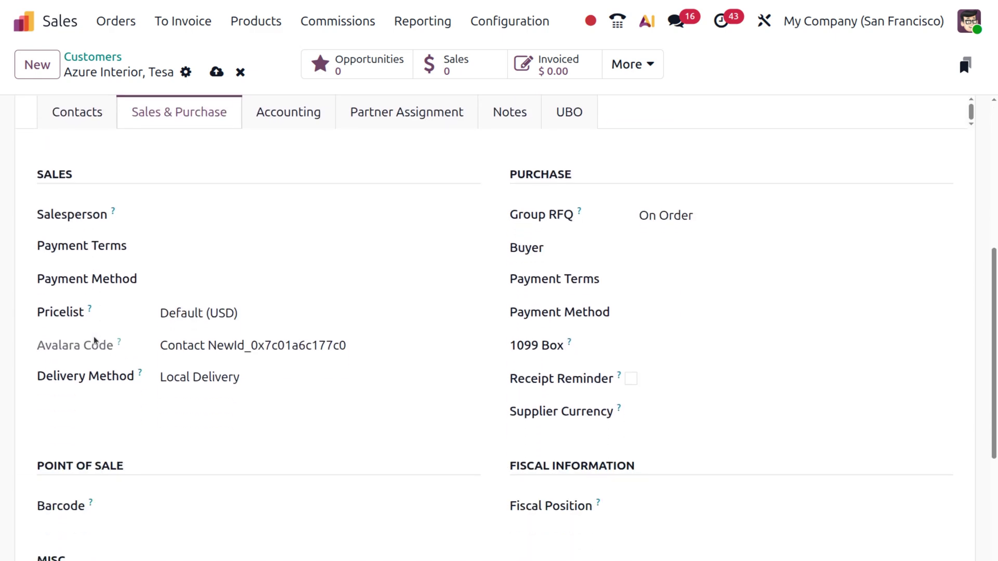
- Assign the admin user as the customer's salesperson
{"action": "left_click", "coordinate": [168, 215]}
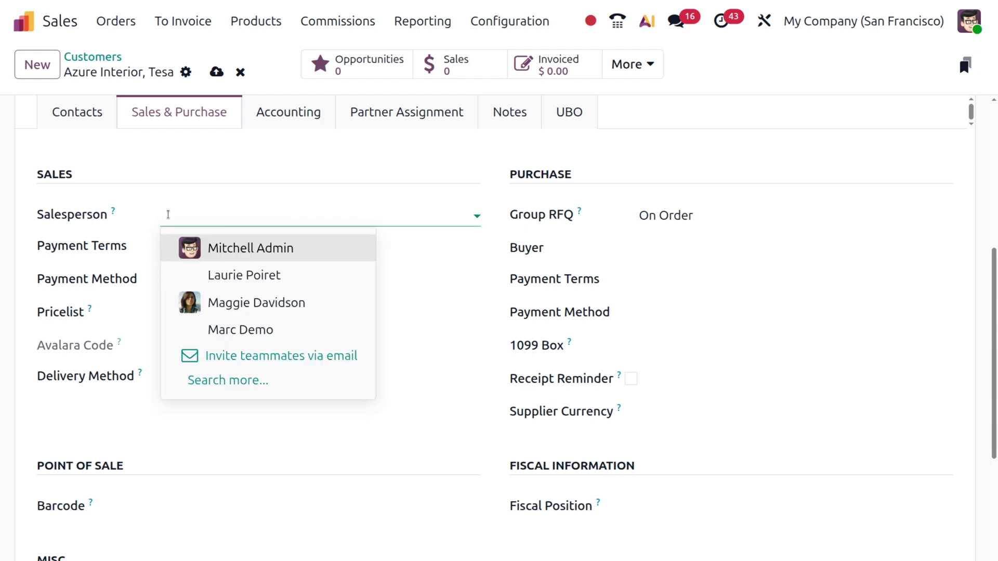
{"action": "mouse_move", "coordinate": [111, 210]}
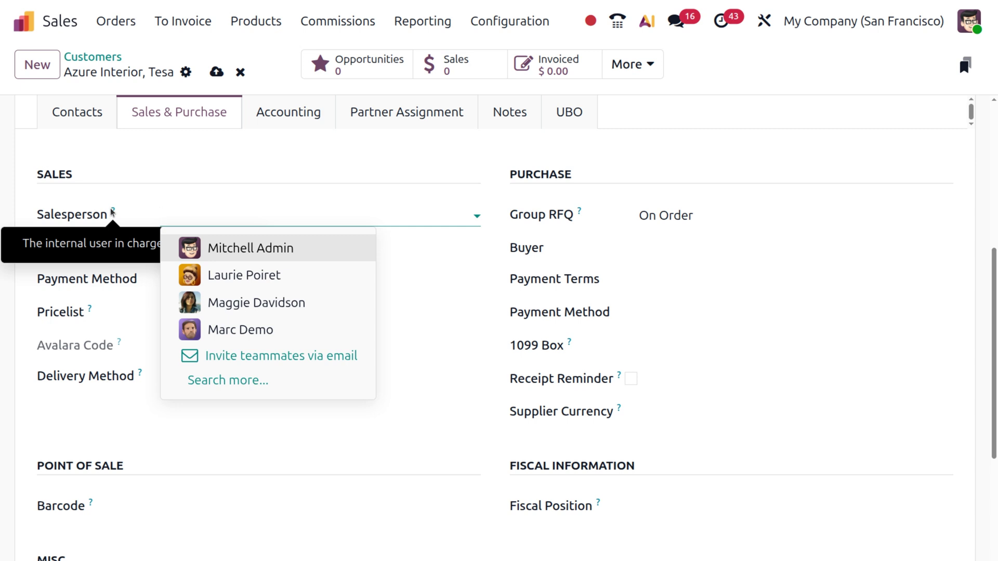
{"action": "left_click", "coordinate": [225, 252]}
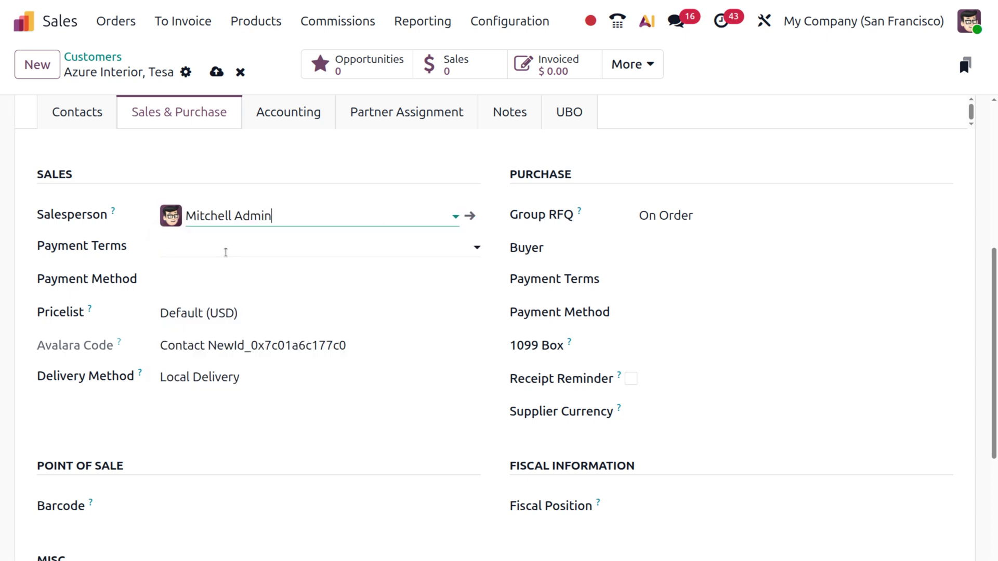
- Set the customer's payment terms to Immediate Payment
{"action": "left_click", "coordinate": [225, 252]}
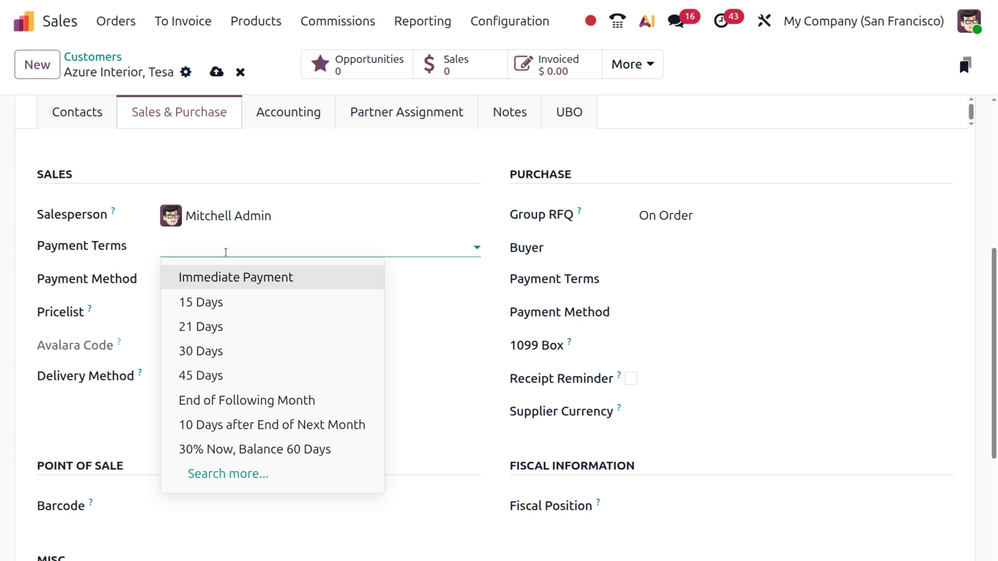
{"action": "left_click", "coordinate": [226, 278]}
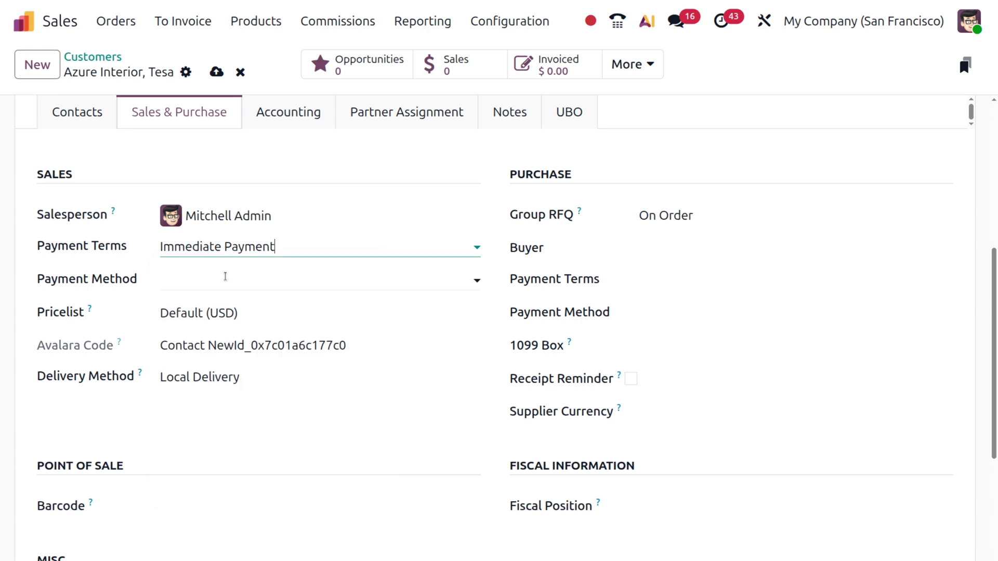
{"action": "left_click", "coordinate": [225, 277]}
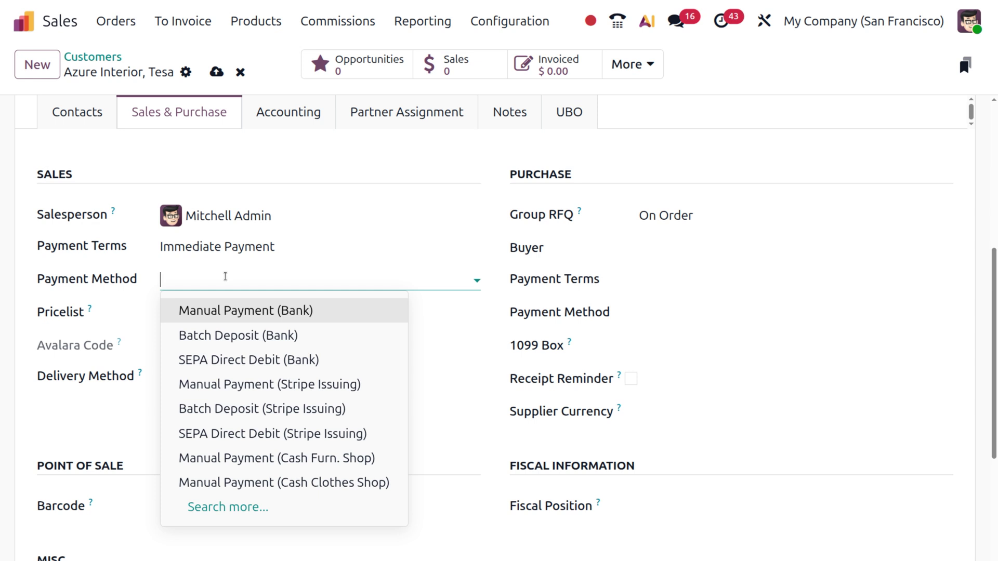
- Choose Manual Payment (Bank) as the payment method in the customer's Sales & Purchase settings
{"action": "left_click", "coordinate": [225, 311]}
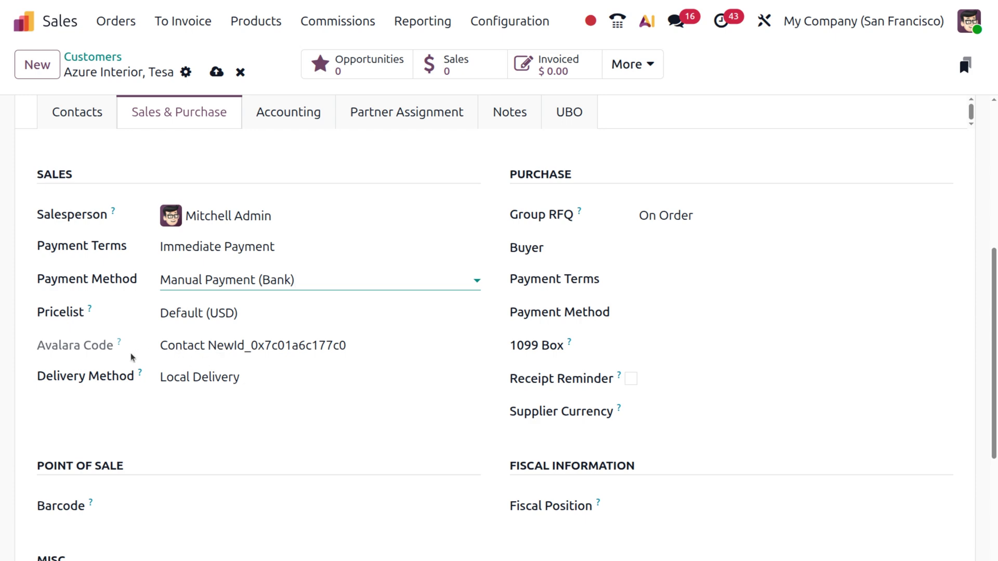
{"action": "mouse_move", "coordinate": [118, 345]}
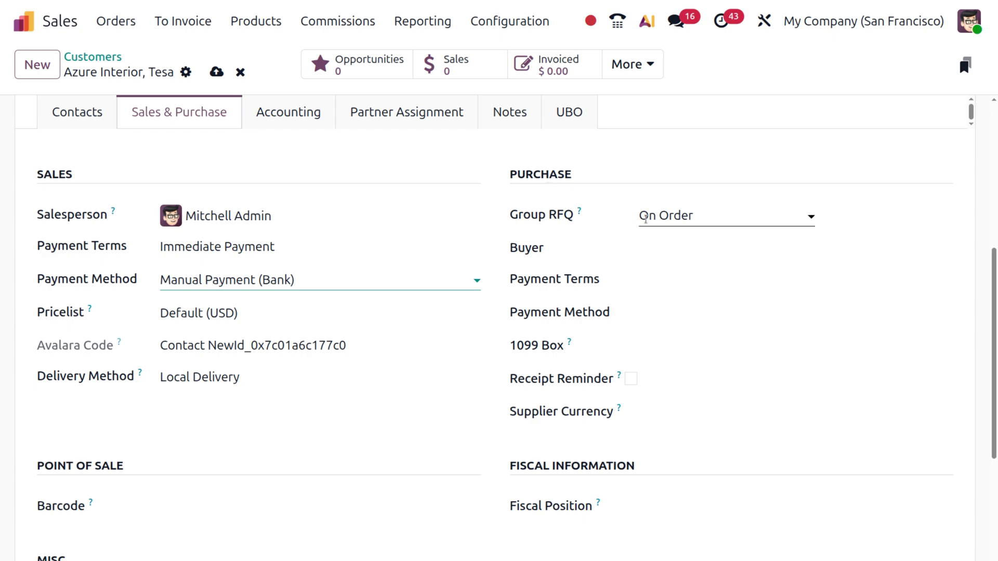
{"action": "mouse_move", "coordinate": [580, 212]}
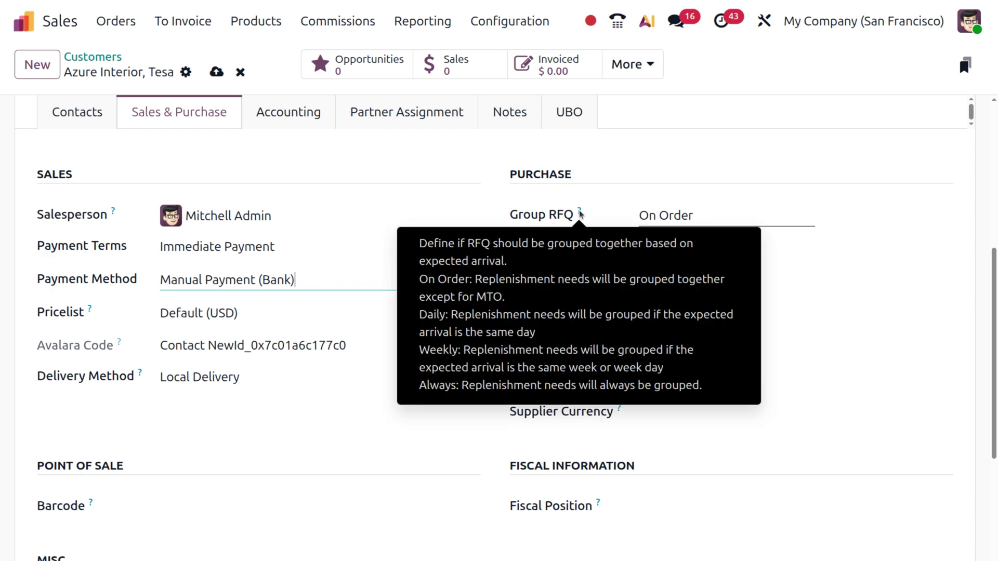
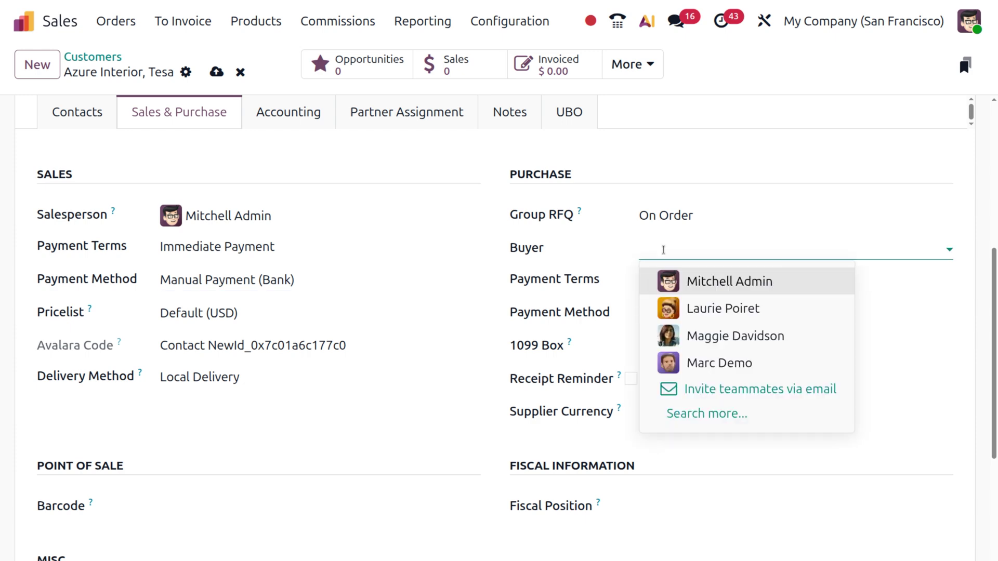
- Leave Buyer empty and review the 1099 Box, Receipt Reminder and Supplier Currency help tips
{"action": "left_click", "coordinate": [617, 280]}
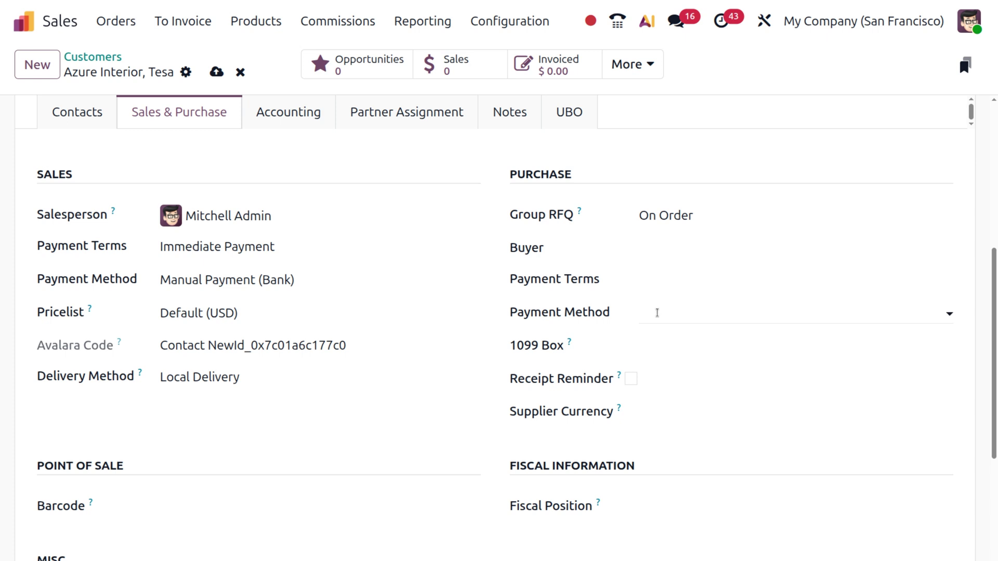
{"action": "mouse_move", "coordinate": [568, 346]}
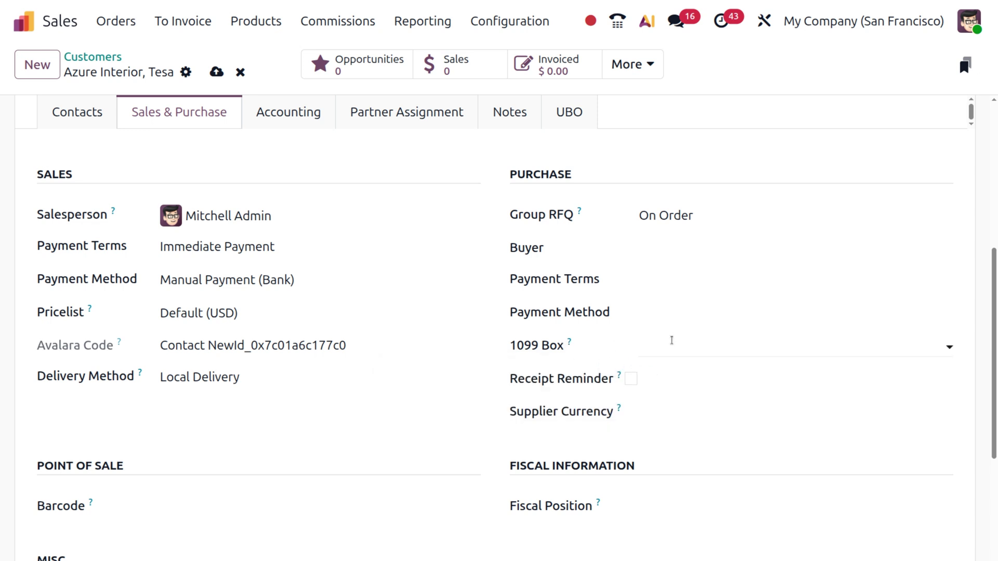
{"action": "mouse_move", "coordinate": [615, 382]}
{"action": "mouse_move", "coordinate": [620, 412]}
{"action": "scroll", "coordinate": [279, 490], "scroll_direction": "down", "scroll_amount": 4}
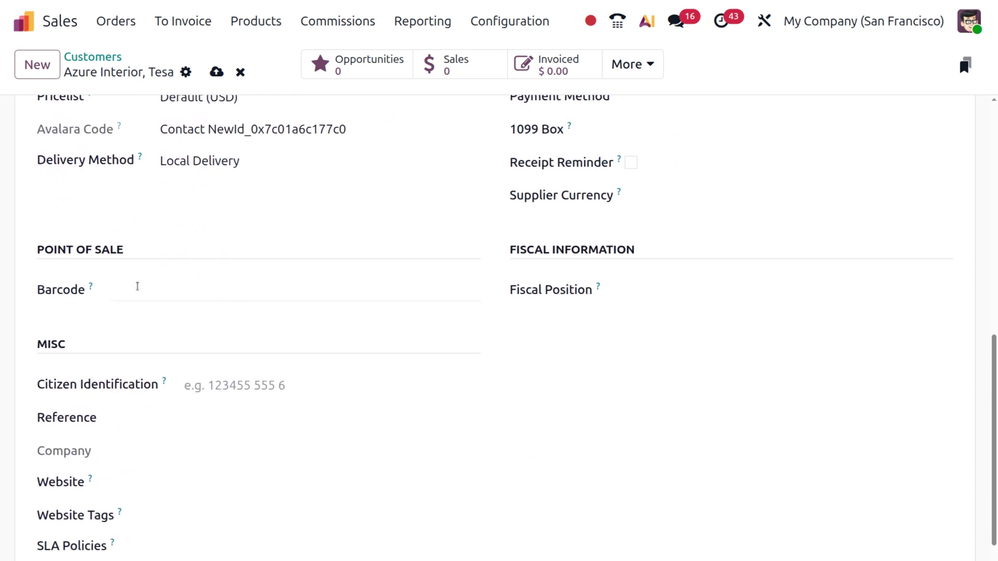
{"action": "mouse_move", "coordinate": [90, 289]}
{"action": "mouse_move", "coordinate": [599, 291]}
{"action": "scroll", "coordinate": [134, 425], "scroll_direction": "down", "scroll_amount": 3}
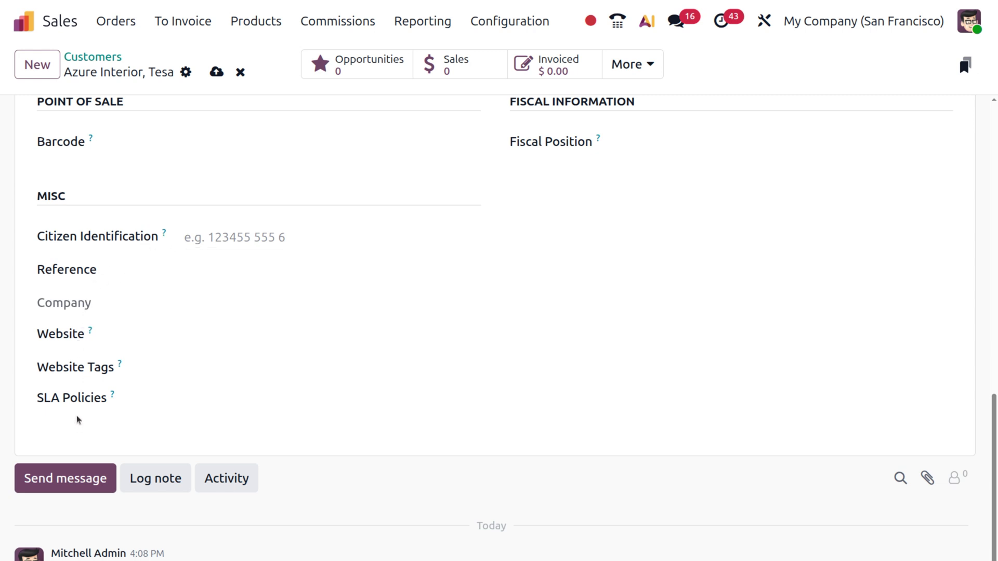
{"action": "scroll", "coordinate": [77, 416], "scroll_direction": "up", "scroll_amount": 14}
{"action": "scroll", "coordinate": [76, 416], "scroll_direction": "down", "scroll_amount": 6}
{"action": "scroll", "coordinate": [77, 420], "scroll_direction": "down", "scroll_amount": 2}
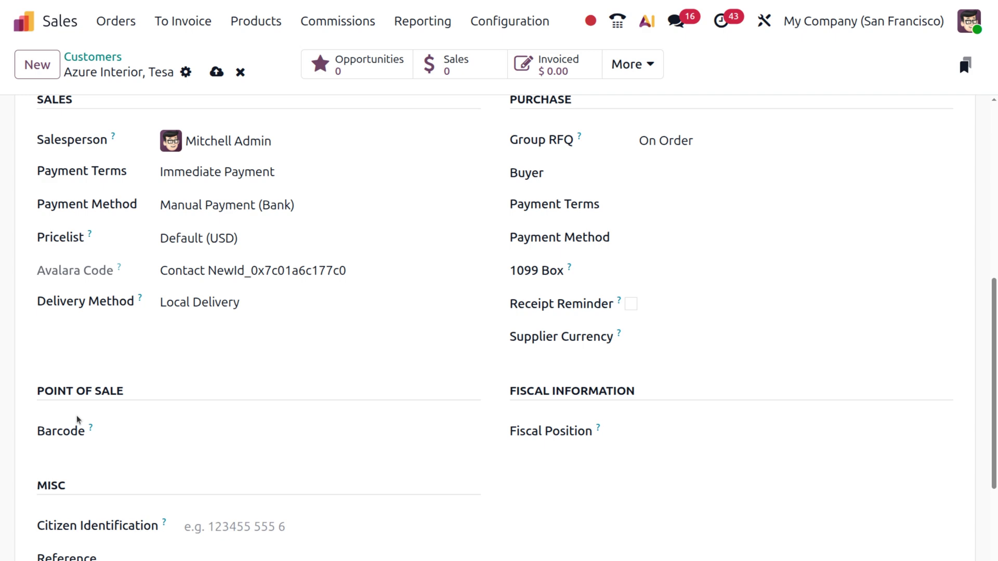
{"action": "scroll", "coordinate": [77, 416], "scroll_direction": "up", "scroll_amount": 6}
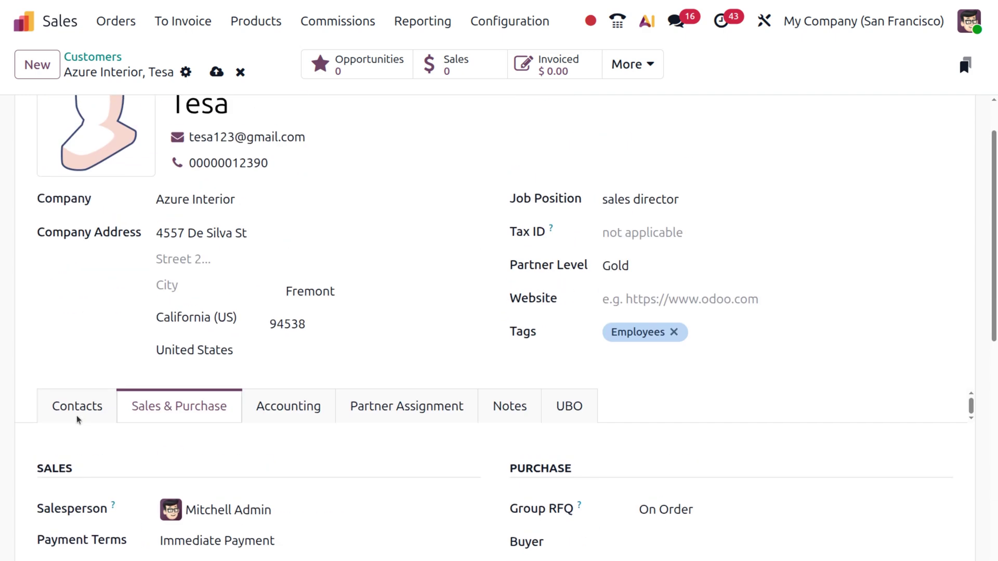
- Check the Accounting tab, which shows the settings are managed on parent company Azure Interior
{"action": "left_click", "coordinate": [279, 417]}
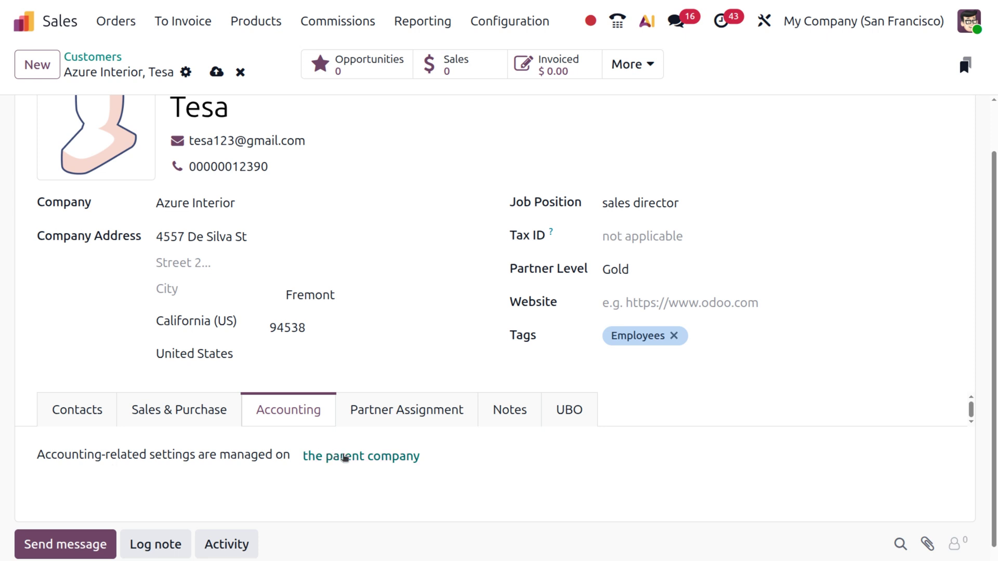
{"action": "scroll", "coordinate": [343, 454], "scroll_direction": "up", "scroll_amount": 1}
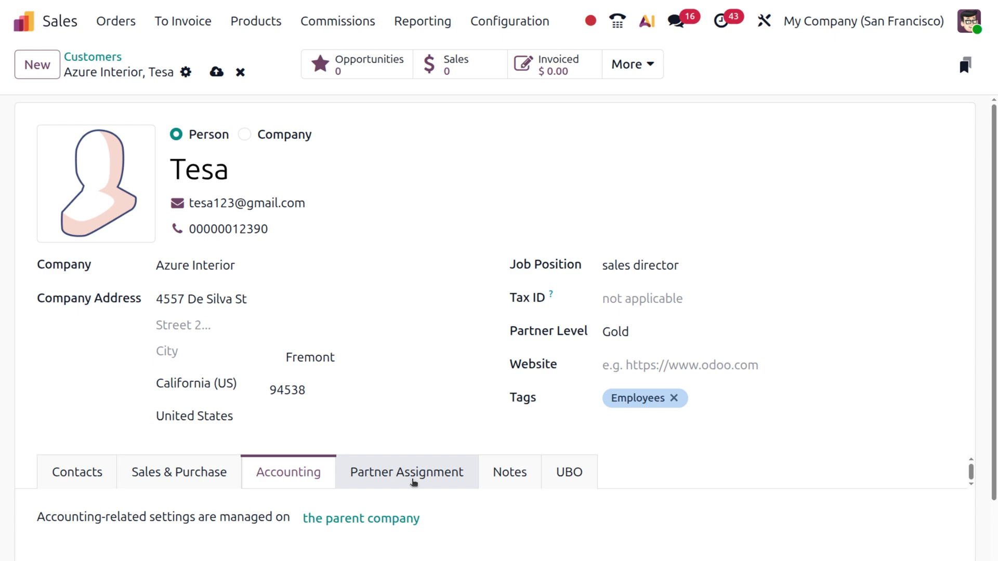
{"action": "left_click", "coordinate": [413, 482]}
- Review the Partner Assignment details: Level Weight 1, no activation and zero geolocation coordinates
{"action": "scroll", "coordinate": [374, 510], "scroll_direction": "down", "scroll_amount": 5}
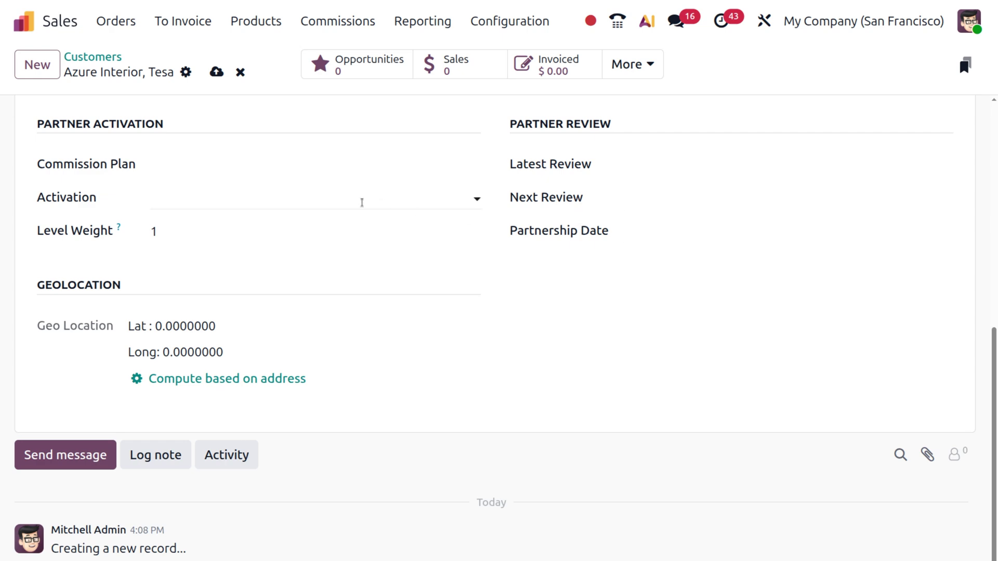
{"action": "scroll", "coordinate": [361, 203], "scroll_direction": "up", "scroll_amount": 4}
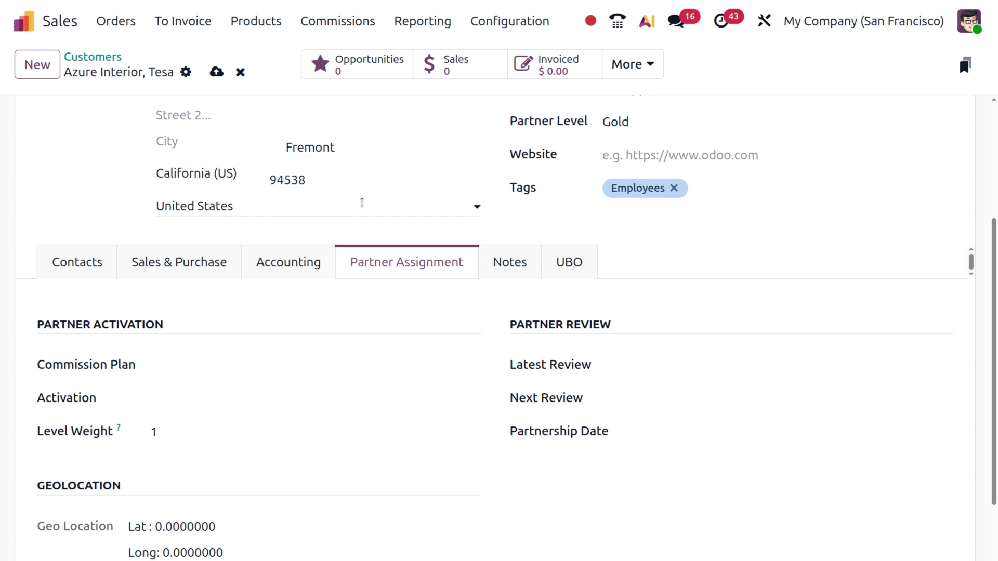
{"action": "scroll", "coordinate": [306, 340], "scroll_direction": "down", "scroll_amount": 4}
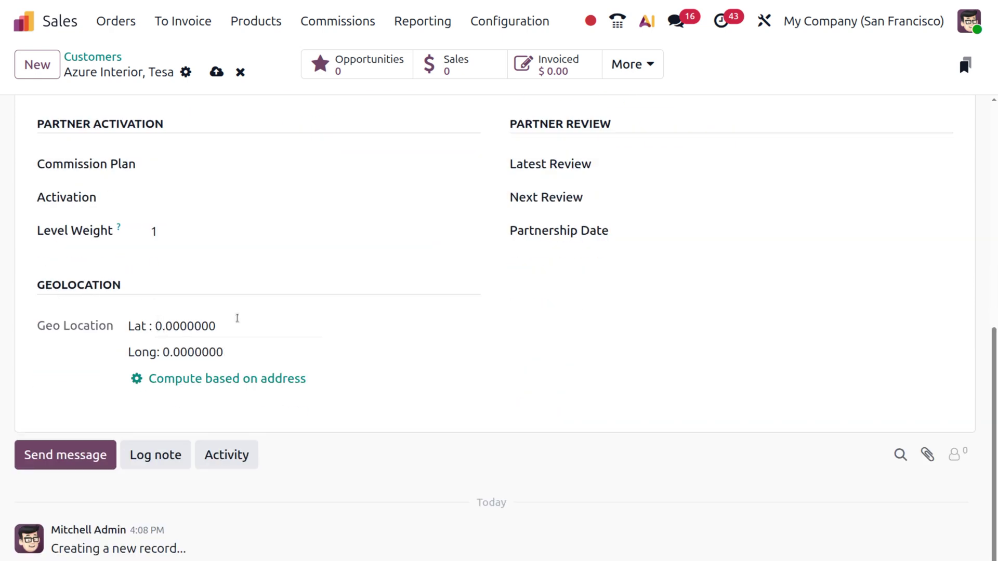
{"action": "scroll", "coordinate": [237, 318], "scroll_direction": "up", "scroll_amount": 8}
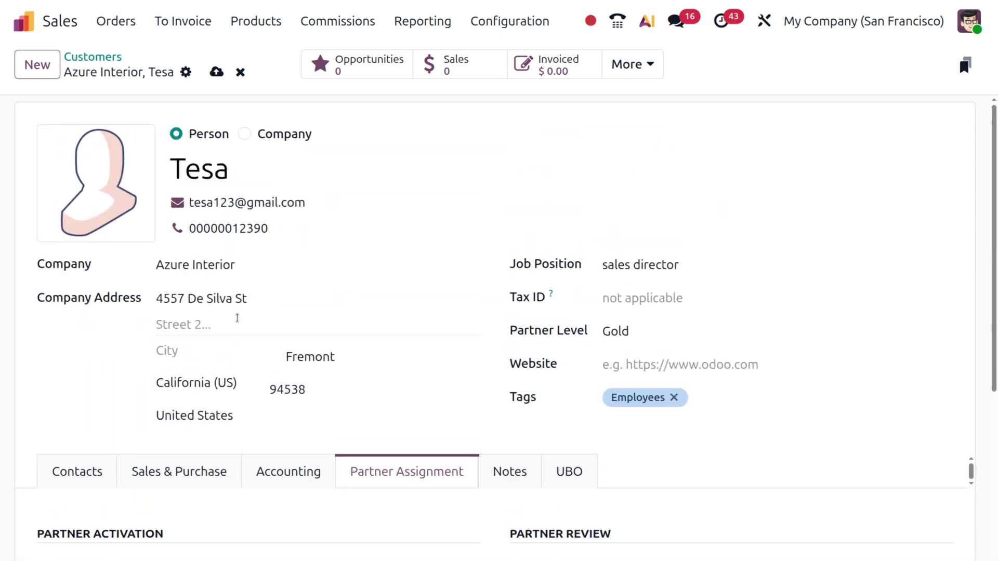
- Check the empty Notes tab, then view the UBO tab's ID Number, PEP and holdings
{"action": "left_click", "coordinate": [512, 471]}
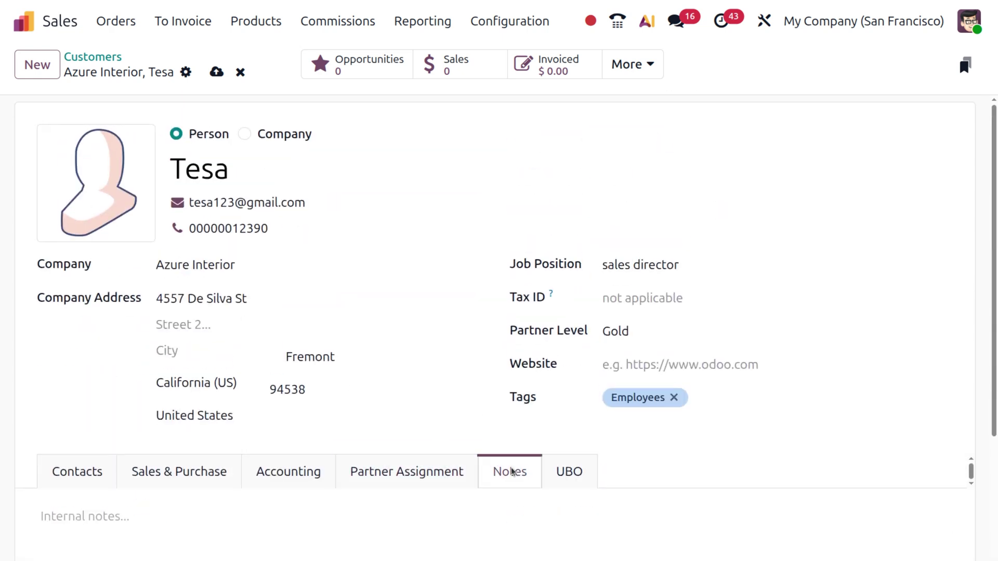
{"action": "scroll", "coordinate": [414, 518], "scroll_direction": "down", "scroll_amount": 3}
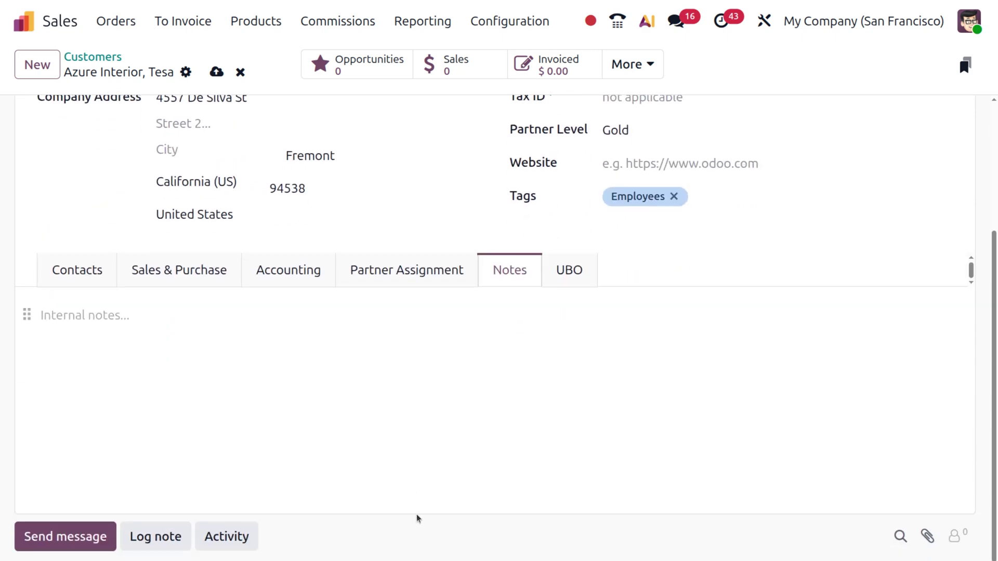
{"action": "left_click", "coordinate": [579, 279]}
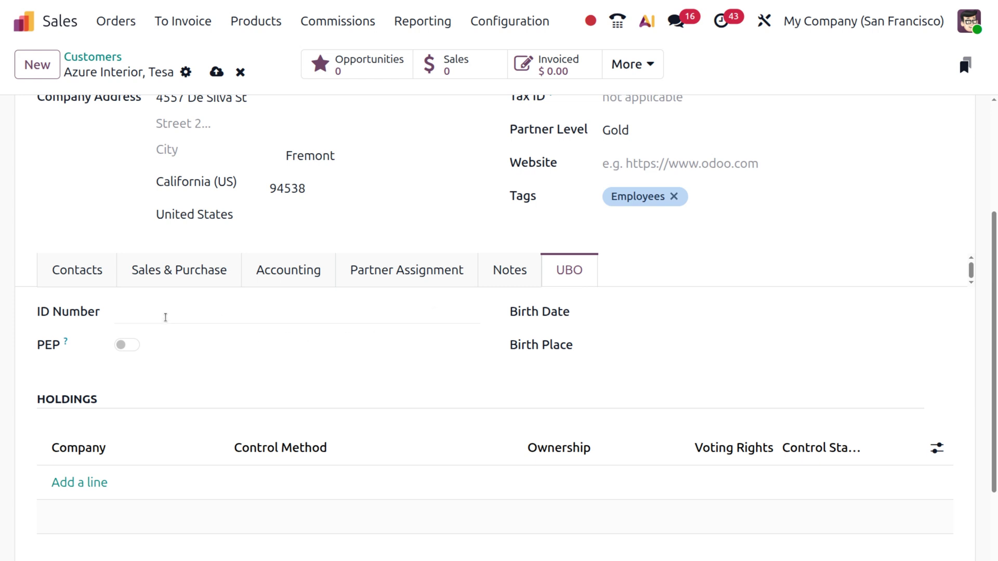
- Switch the PEP flag on and back off, saving the contact with PEP disabled
{"action": "mouse_move", "coordinate": [65, 345]}
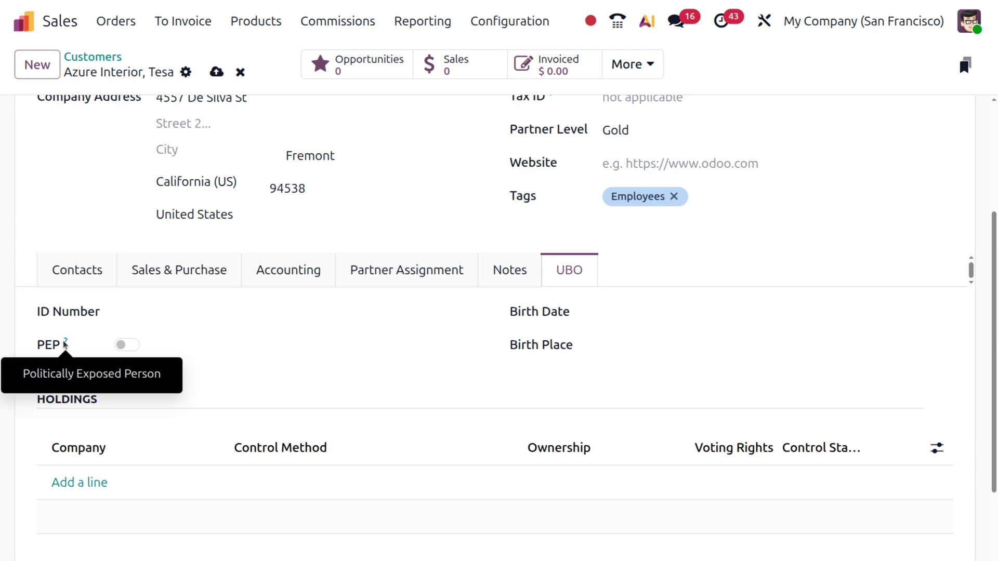
{"action": "left_click", "coordinate": [134, 346]}
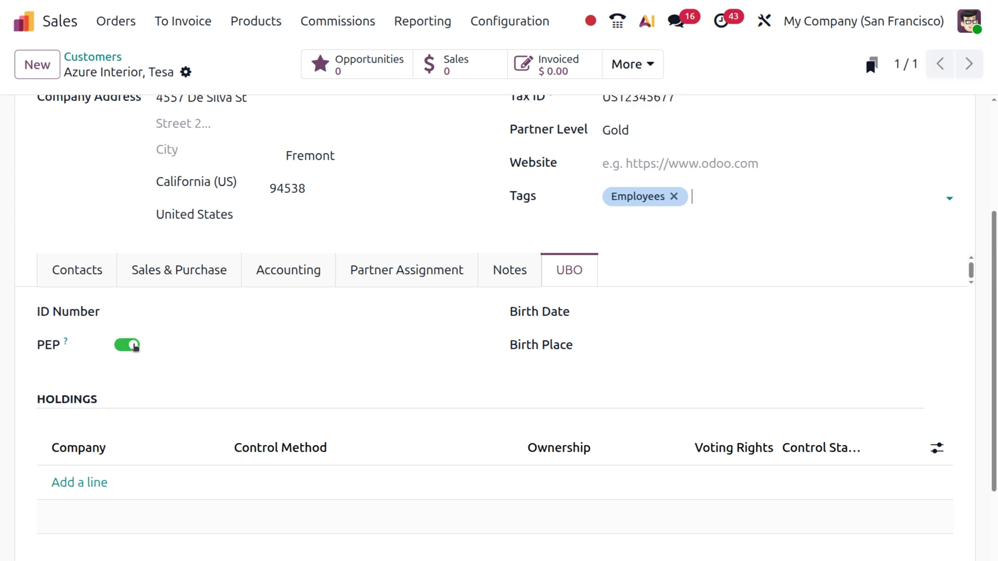
{"action": "left_click", "coordinate": [121, 347]}
{"action": "scroll", "coordinate": [527, 401], "scroll_direction": "up", "scroll_amount": 4}
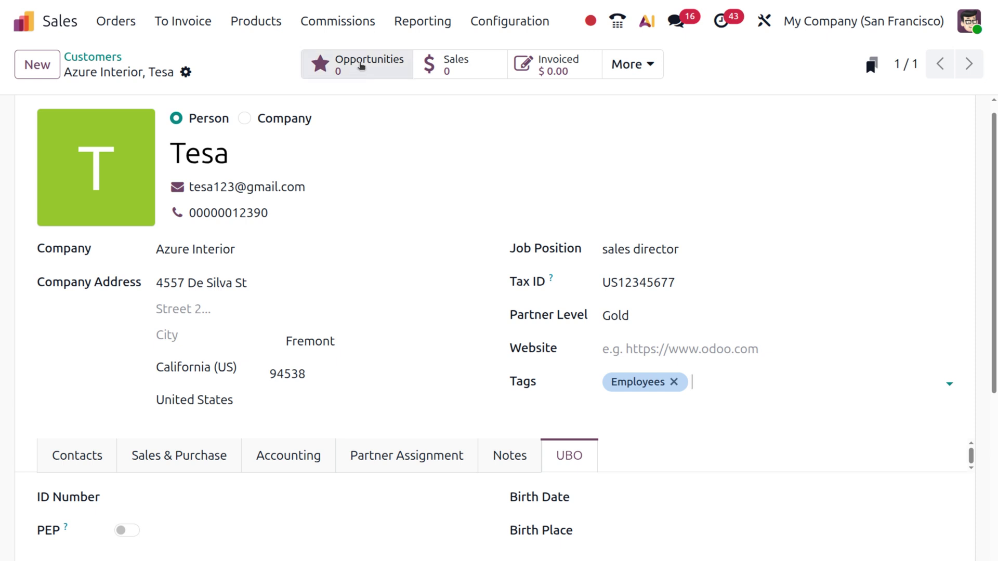
{"action": "left_click", "coordinate": [361, 65]}
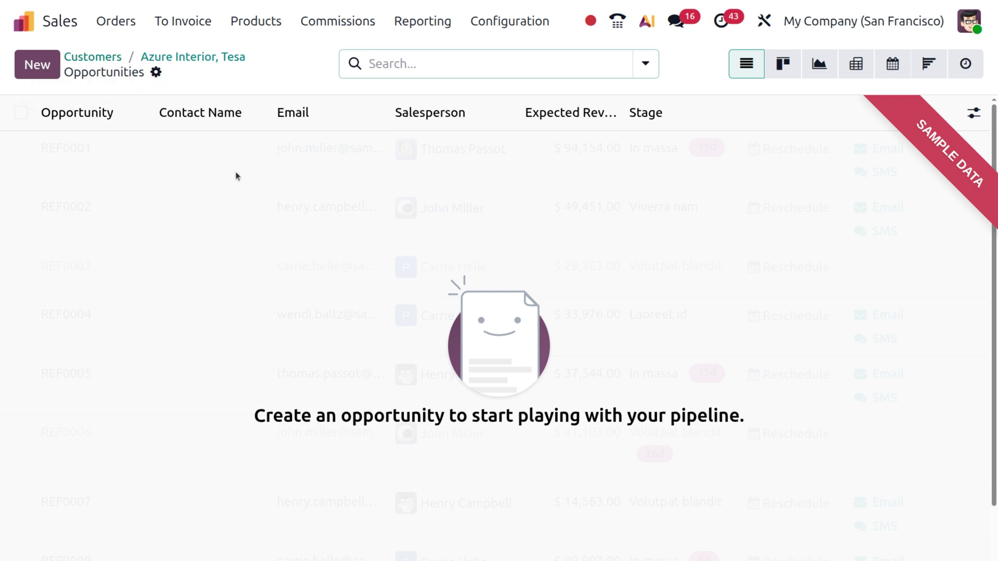
{"action": "left_click", "coordinate": [194, 61]}
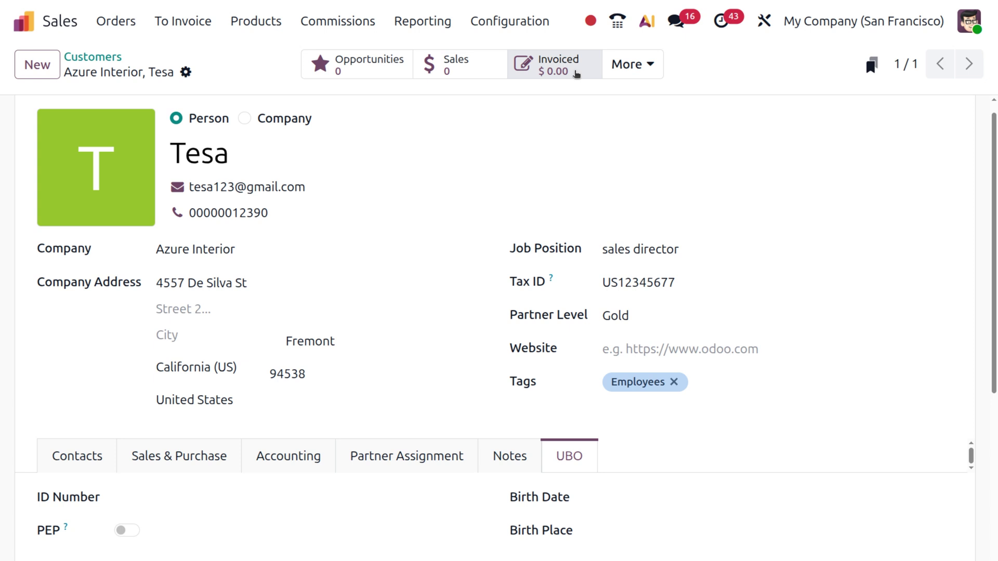
- Check the More linked-records list, then go back to the Customers list via the breadcrumb
{"action": "left_click", "coordinate": [636, 65]}
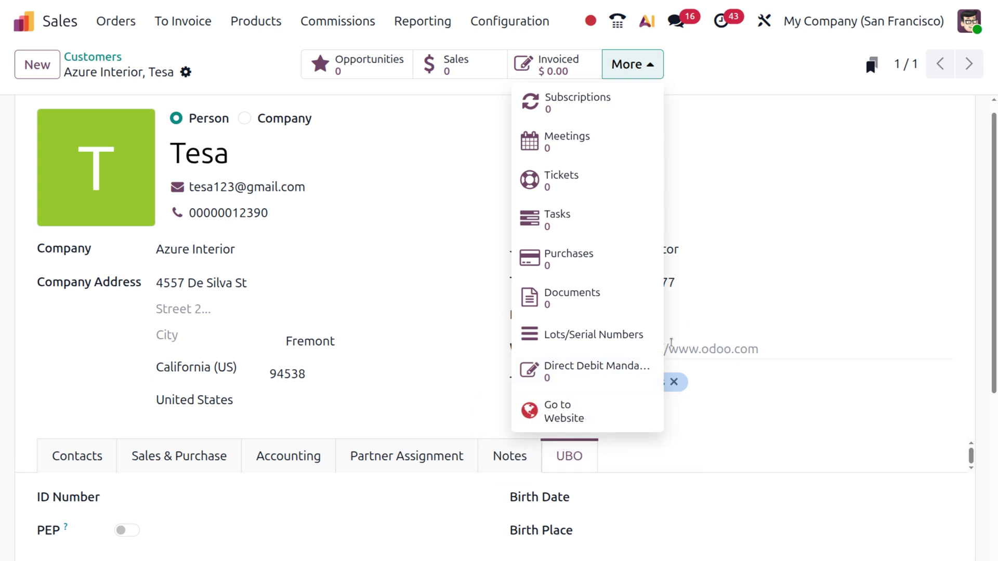
{"action": "left_click", "coordinate": [748, 257]}
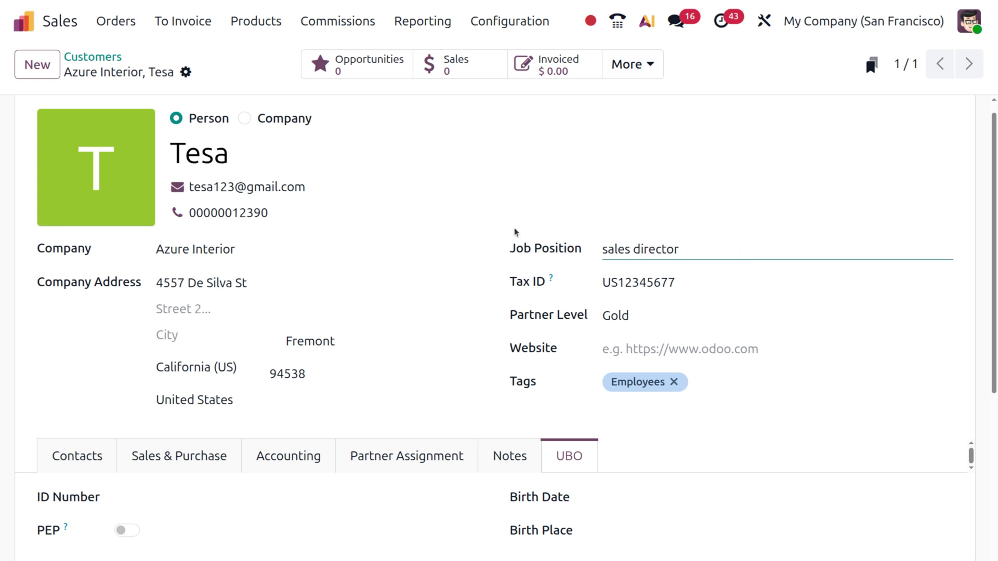
{"action": "scroll", "coordinate": [515, 232], "scroll_direction": "up", "scroll_amount": 1}
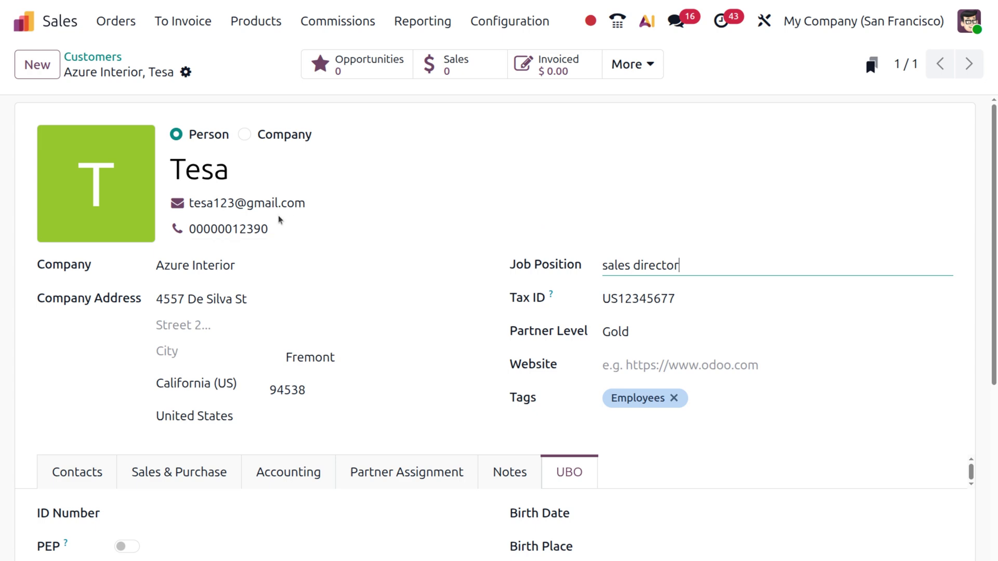
{"action": "scroll", "coordinate": [245, 297], "scroll_direction": "down", "scroll_amount": 7}
{"action": "scroll", "coordinate": [248, 300], "scroll_direction": "up", "scroll_amount": 6}
{"action": "scroll", "coordinate": [247, 300], "scroll_direction": "down", "scroll_amount": 3}
{"action": "scroll", "coordinate": [247, 300], "scroll_direction": "up", "scroll_amount": 5}
{"action": "left_click", "coordinate": [105, 57]}
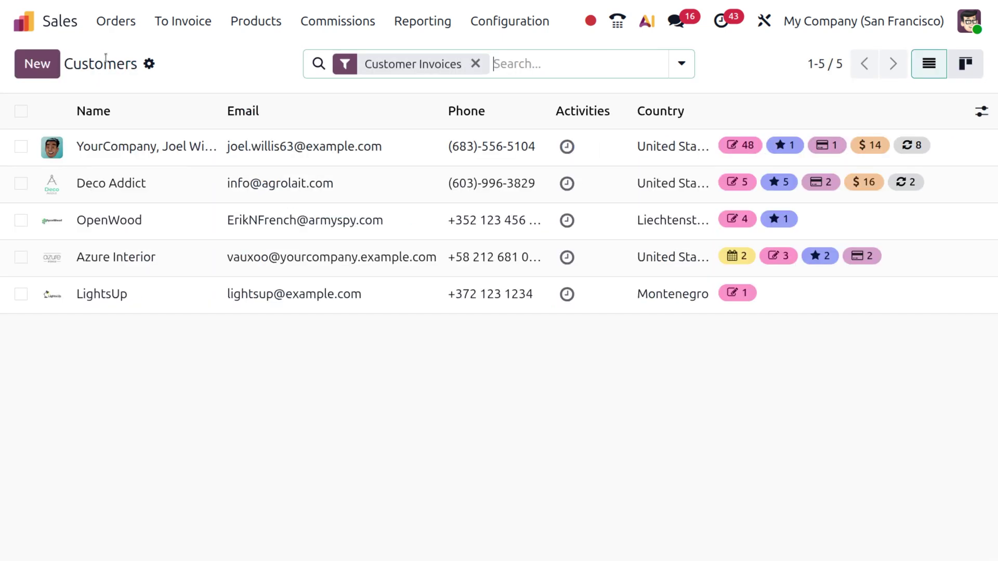